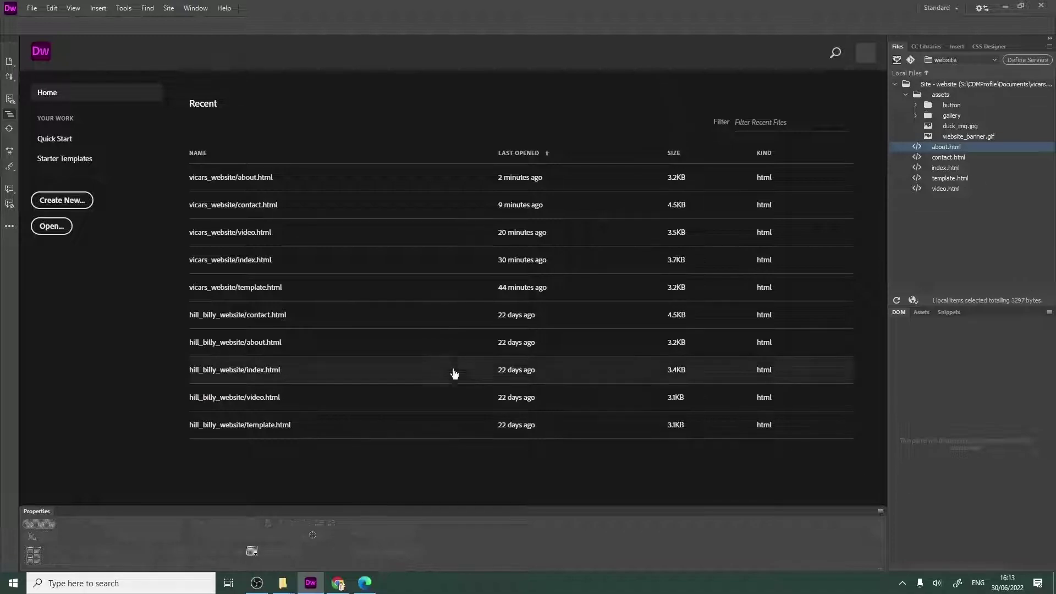
# - Open about.html and place the cursor in the empty table cell below the navigation buttons
pyautogui.doubleClick(946, 147)
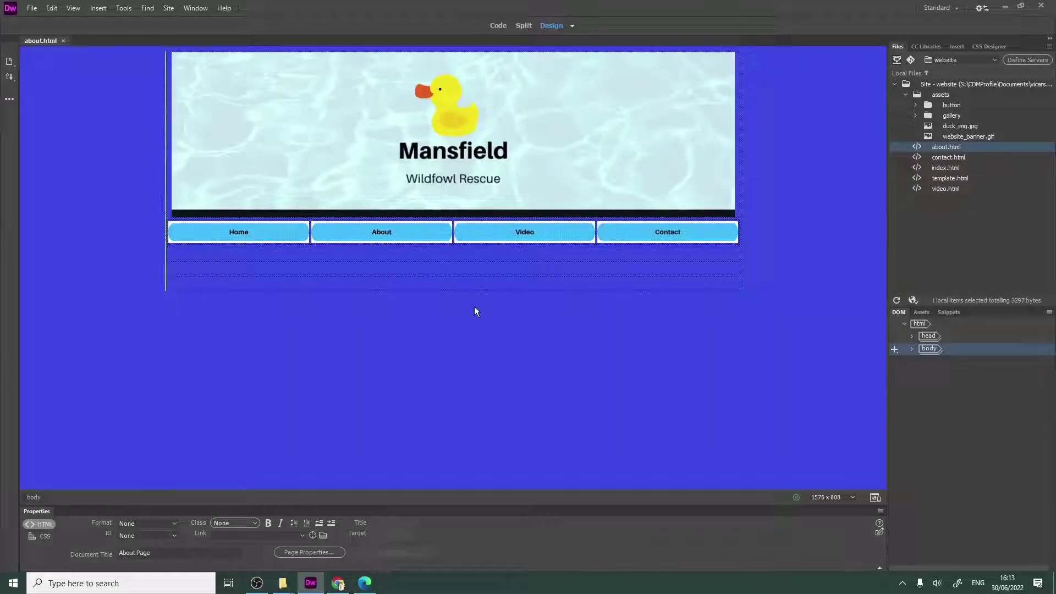
pyautogui.click(450, 255)
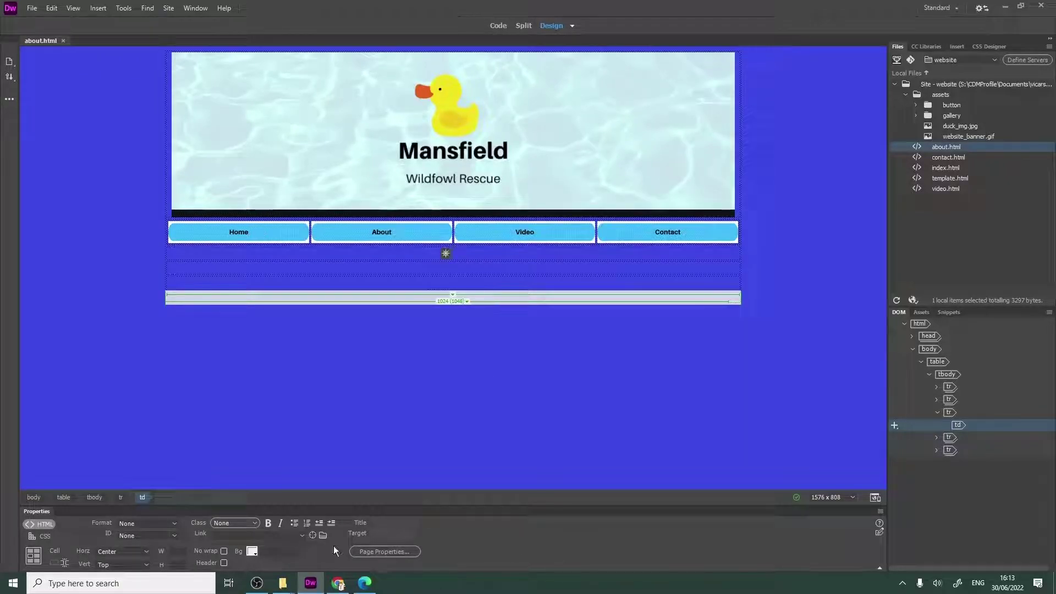
# - Switch to Chrome and search its settings for "down" to check the option asking where to save each download
pyautogui.click(337, 584)
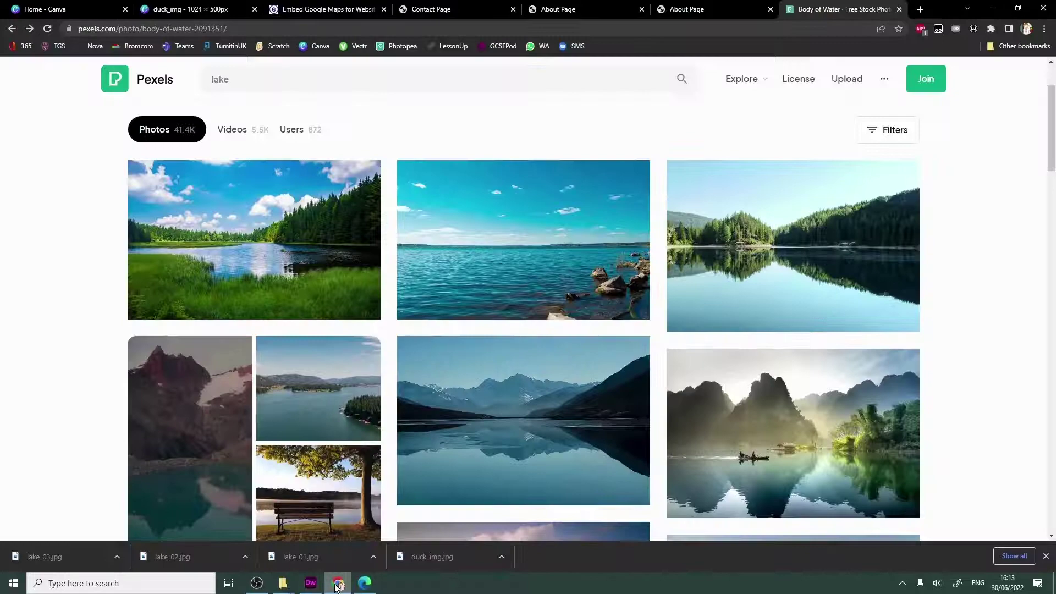
pyautogui.click(1044, 29)
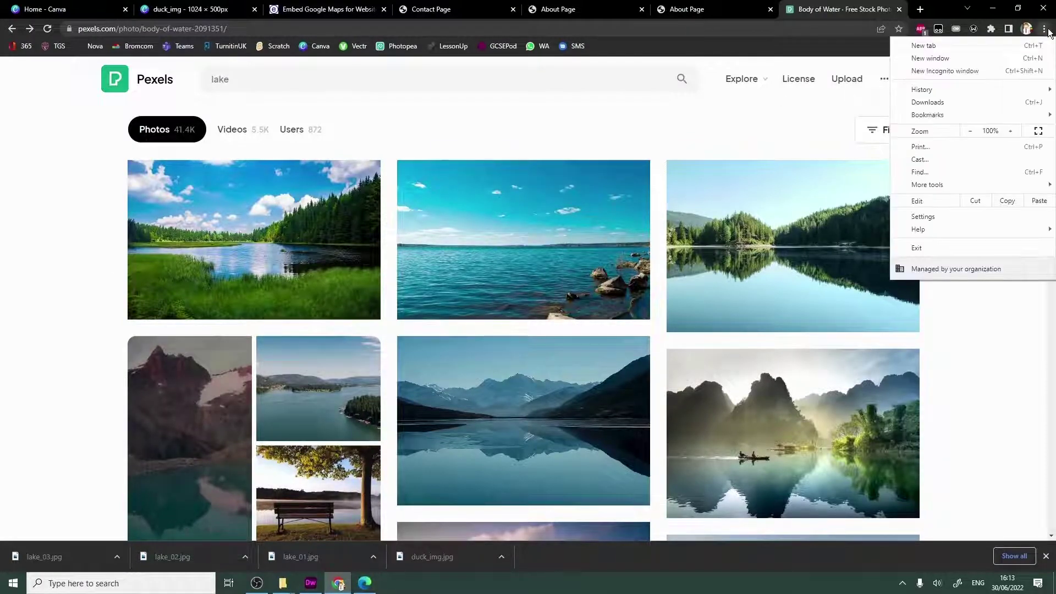
pyautogui.click(963, 216)
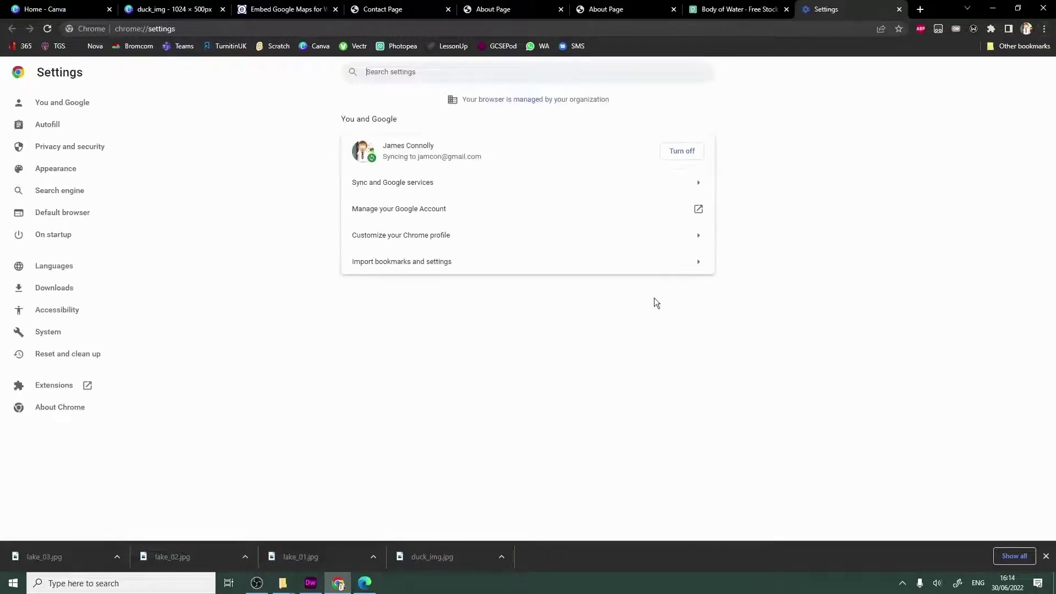
pyautogui.write('down')
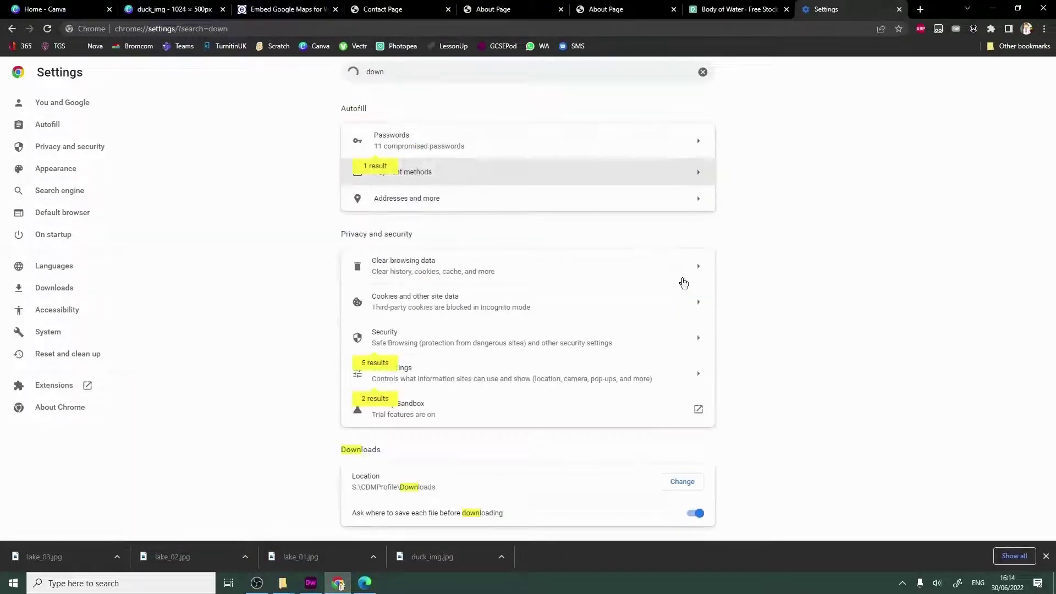
pyautogui.scroll(-2, 833, 359)
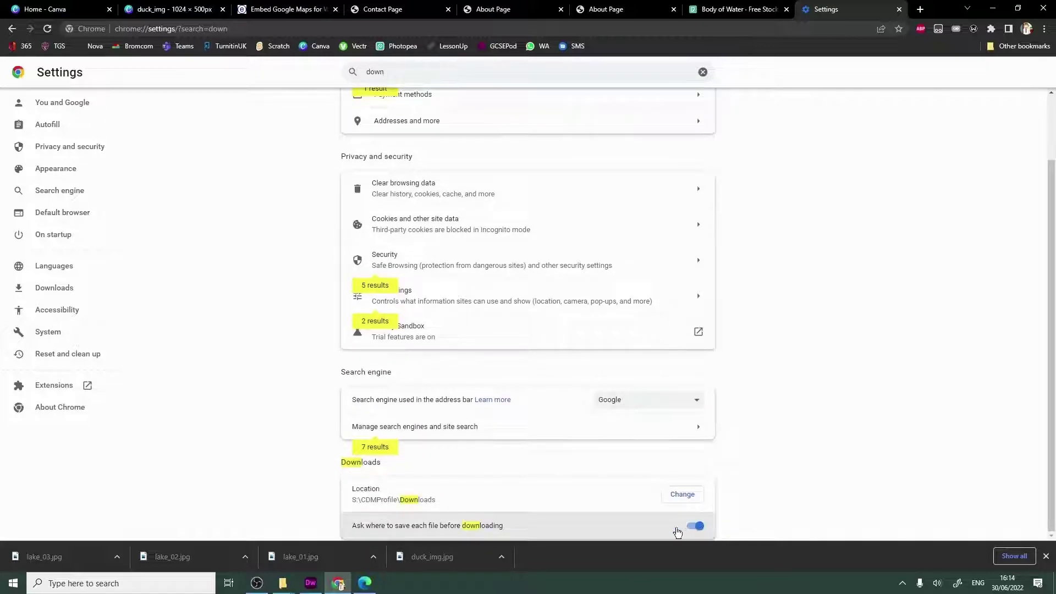
pyautogui.click(899, 10)
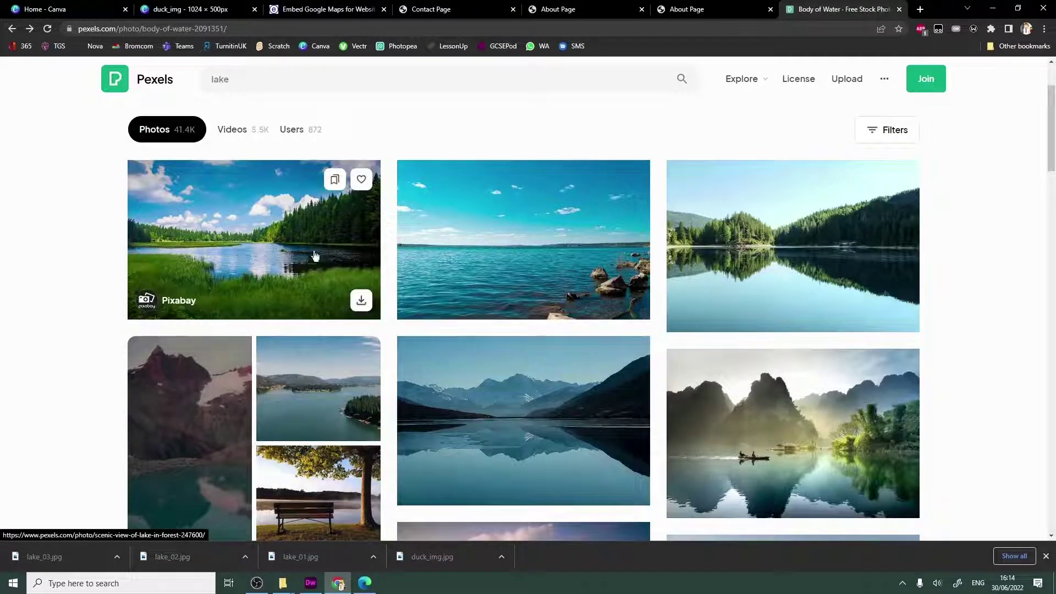
# - Start a free download of the Pexels photo of a calm lake between mountains at the Small 640×427 size
pyautogui.click(522, 396)
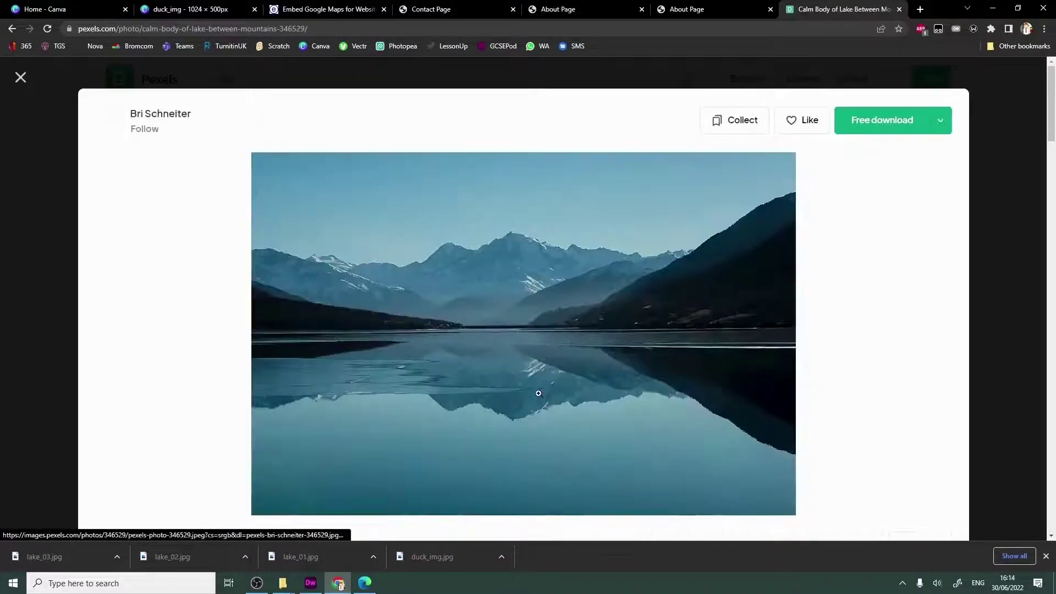
pyautogui.click(942, 119)
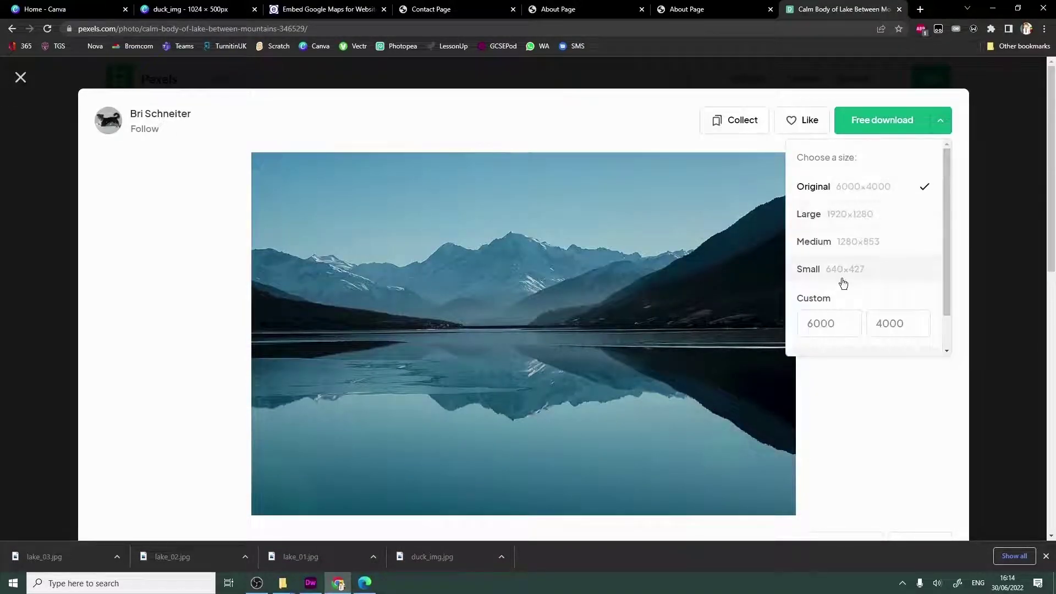
pyautogui.click(872, 278)
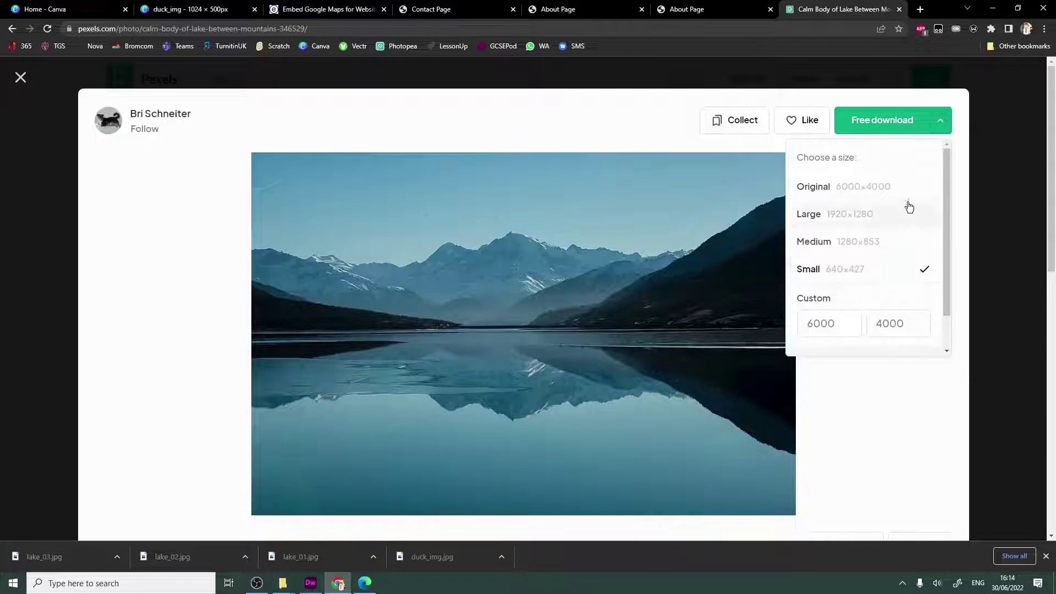
pyautogui.click(891, 129)
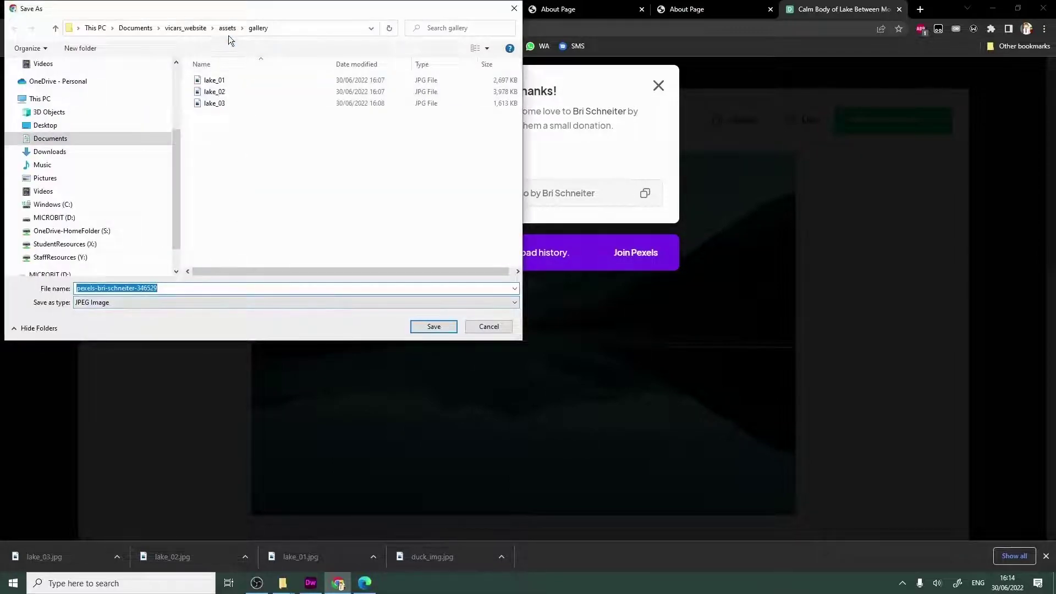
# - Save the photo as lake_04 in the gallery folder inside the website's assets folder
pyautogui.click(224, 26)
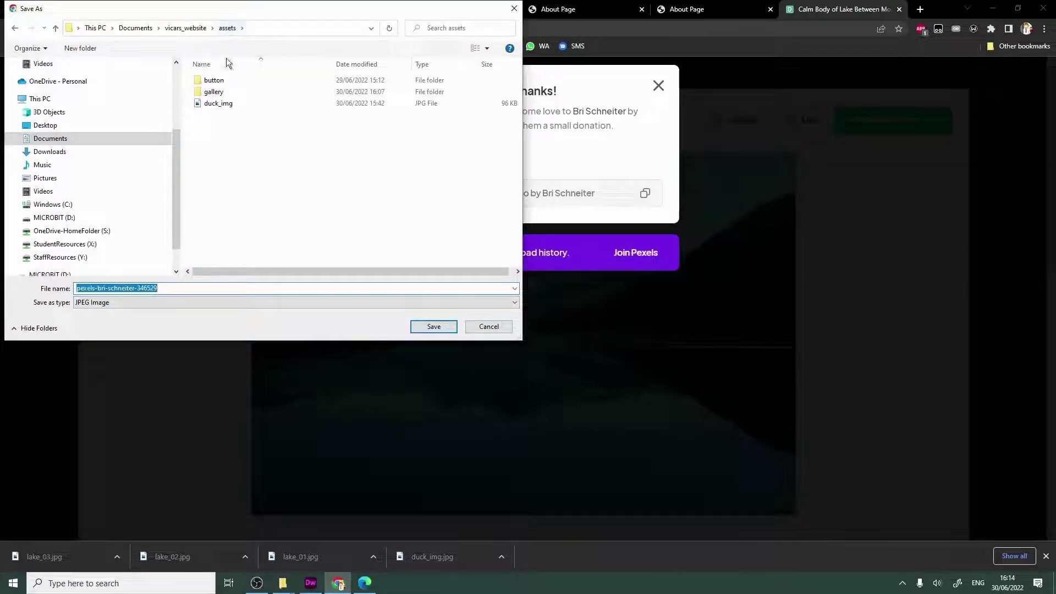
pyautogui.doubleClick(213, 92)
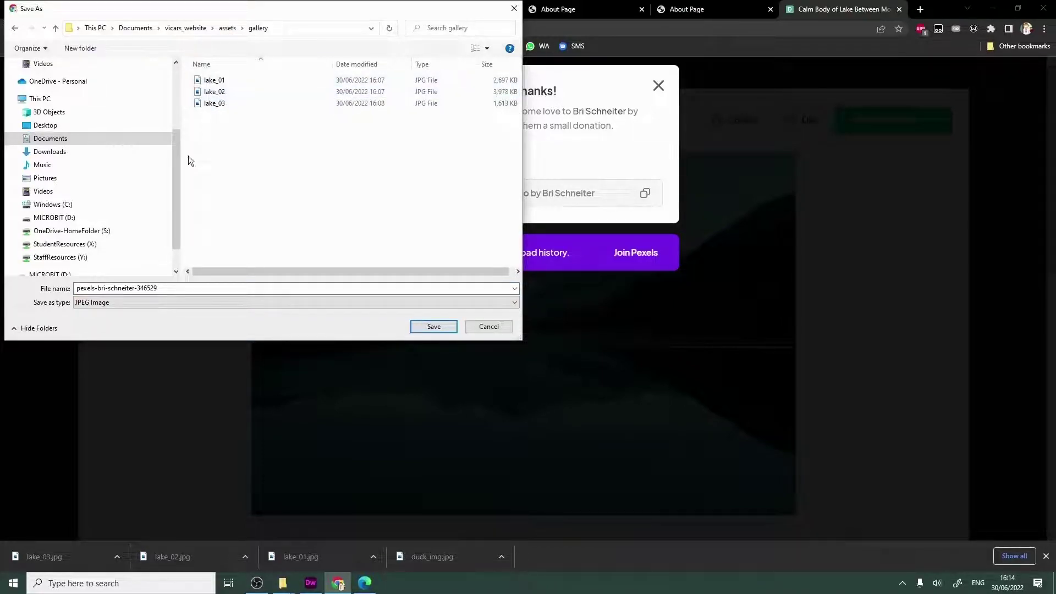
pyautogui.doubleClick(199, 291)
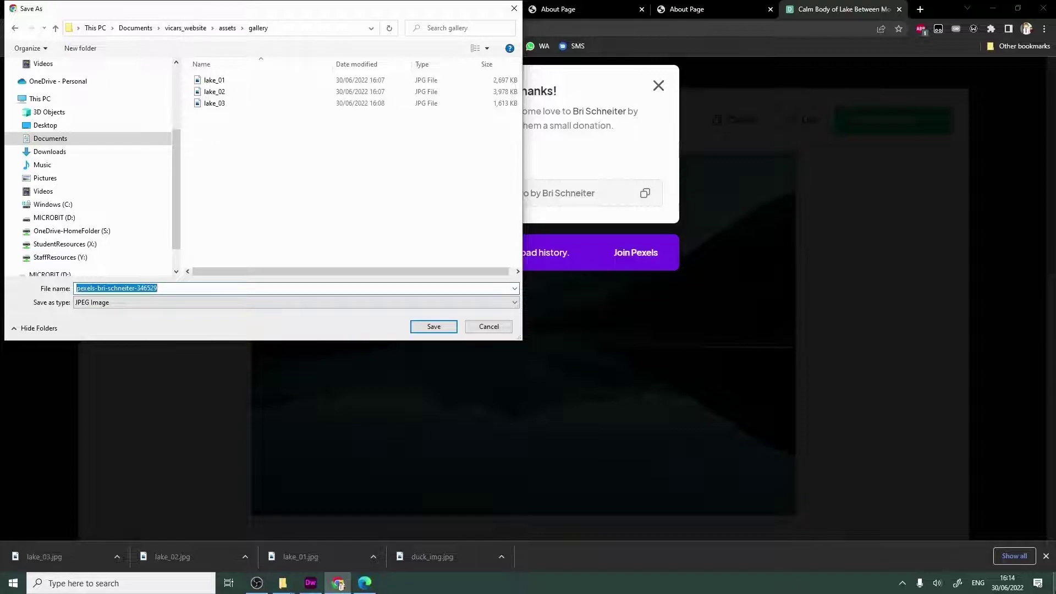
pyautogui.write('lake')
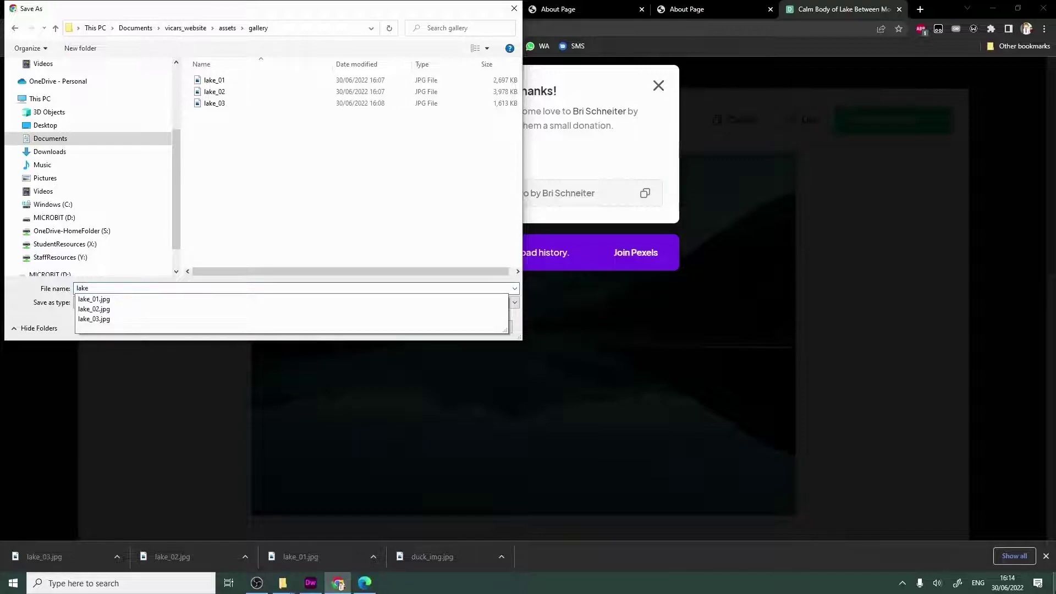
pyautogui.write('_04')
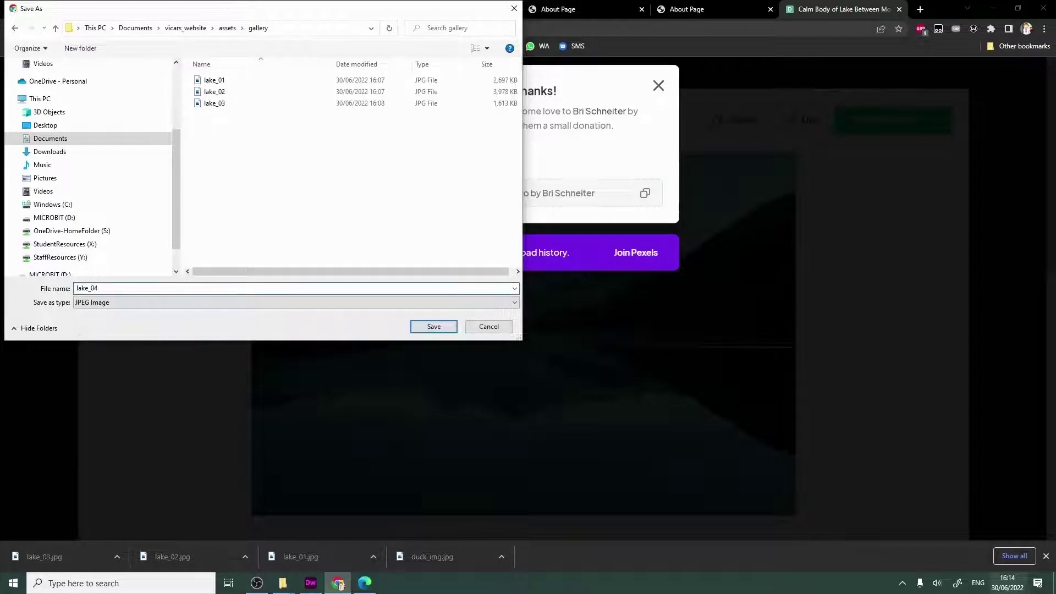
pyautogui.click(440, 326)
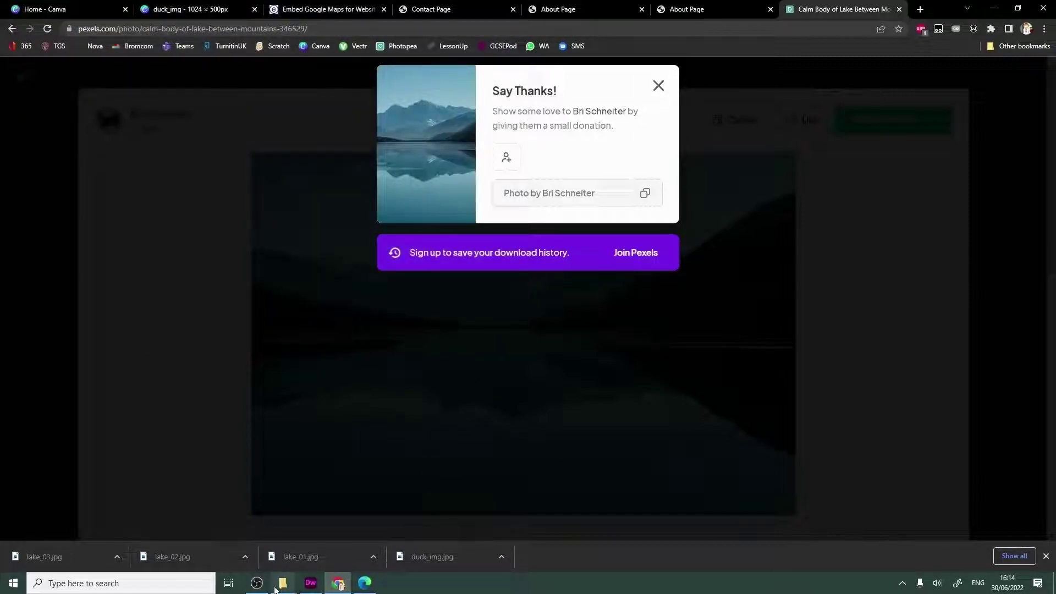
# - Check the gallery folder inside assets in File Explorer for the downloaded lake_04 image
pyautogui.moveTo(282, 586)
pyautogui.click(408, 514)
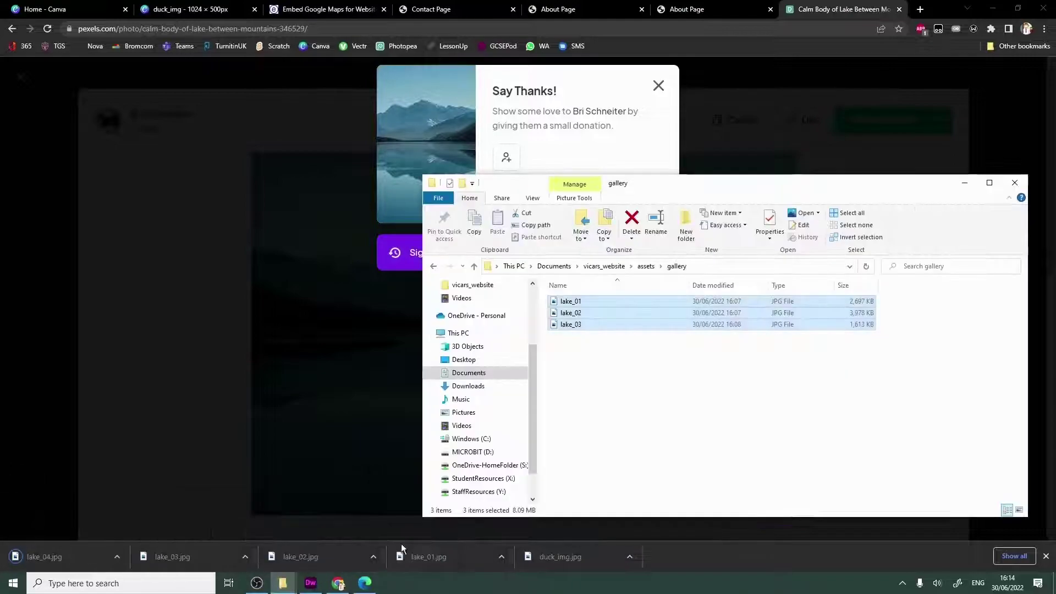
pyautogui.click(645, 266)
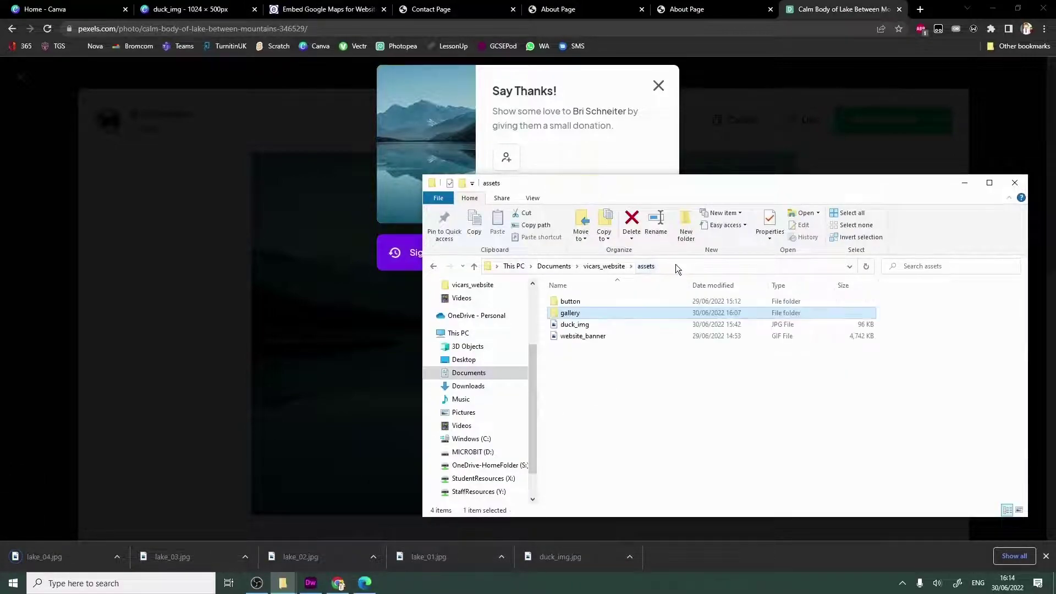
pyautogui.doubleClick(572, 313)
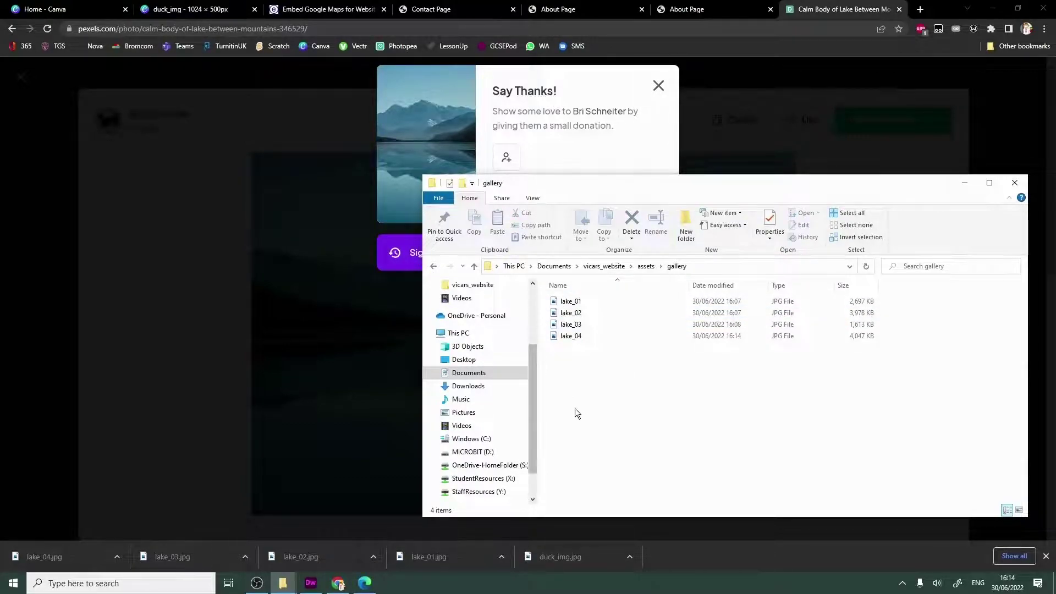
# - Return to Chrome and open the albumizr.com website
pyautogui.click(338, 583)
pyautogui.hotkey('ctrl', 'l')
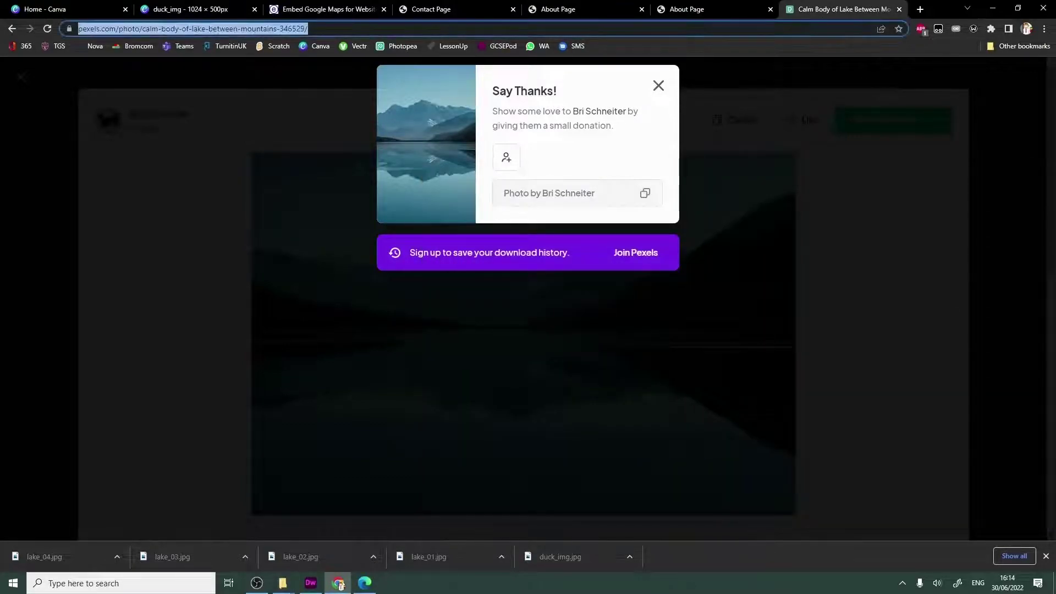
pyautogui.write('albumizr.com')
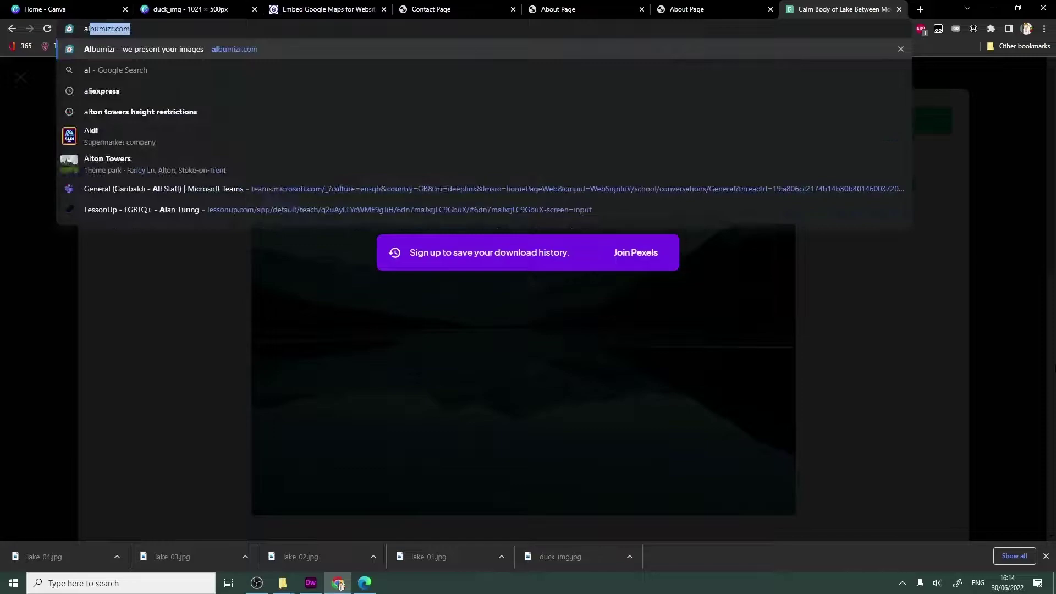
pyautogui.click(203, 49)
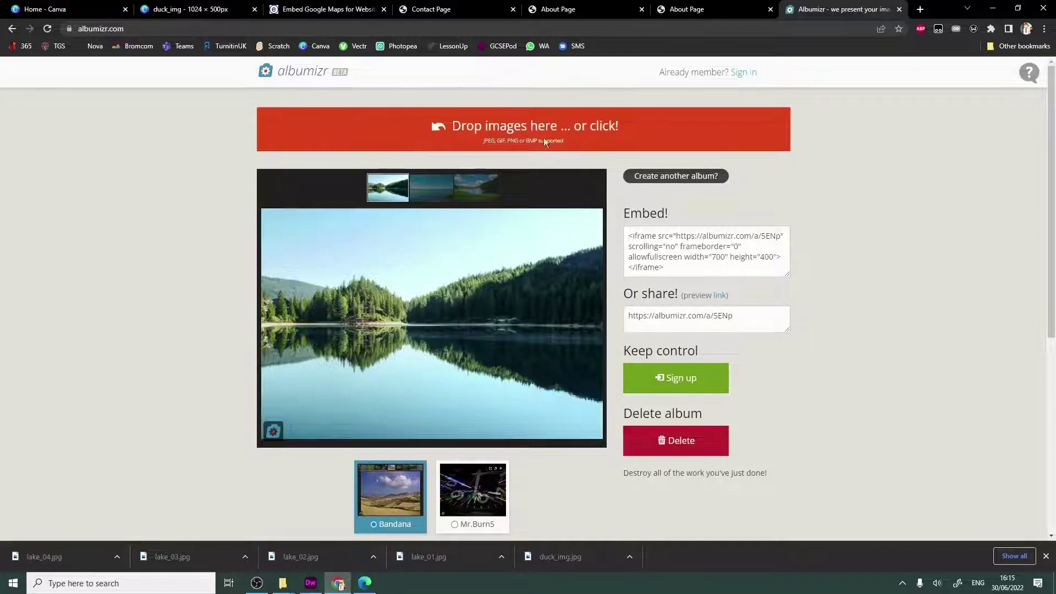
pyautogui.moveTo(293, 586)
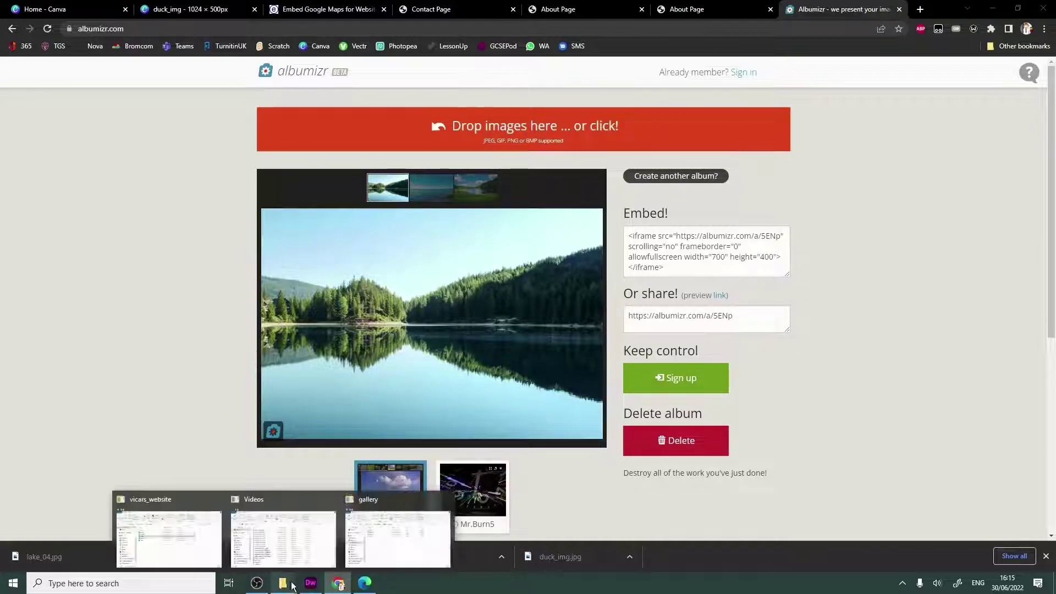
pyautogui.click(415, 541)
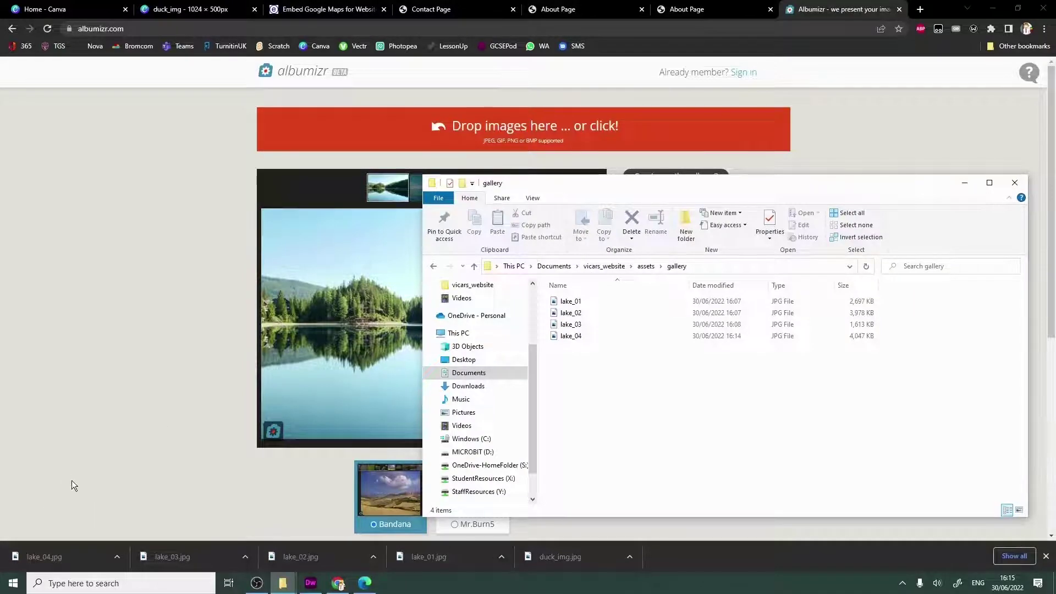
pyautogui.click(13, 583)
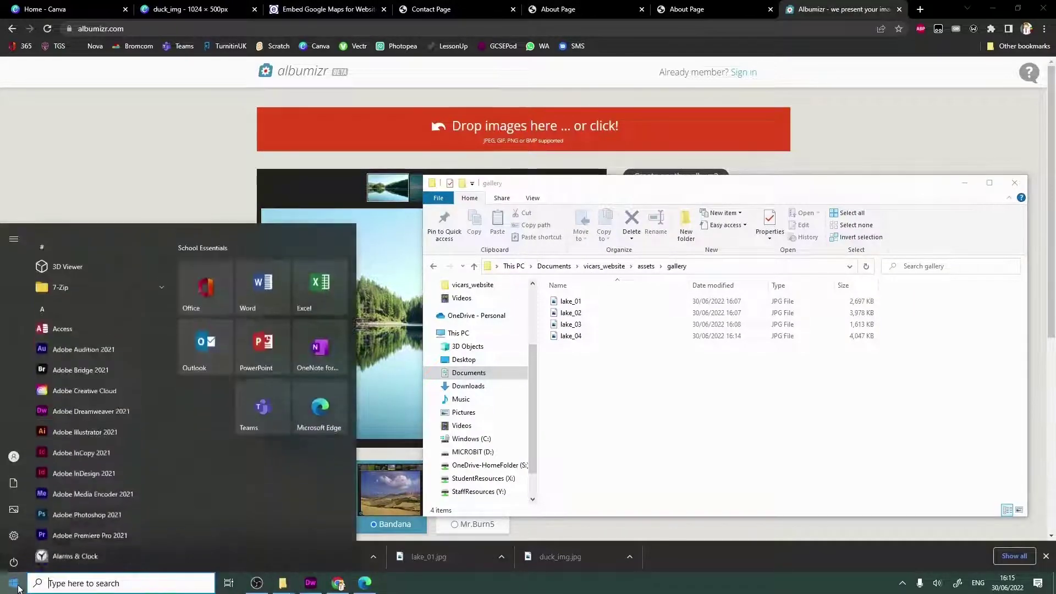
pyautogui.click(14, 480)
# - Show the desktop and browse from This PC to the gallery folder in vicars_website's assets folder
pyautogui.press('super+d')
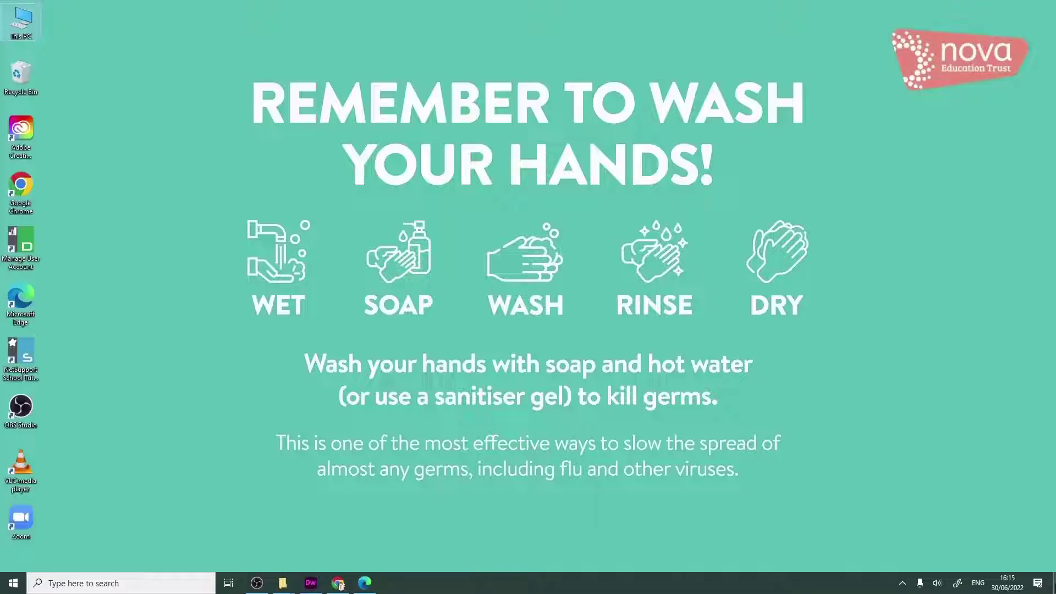
pyautogui.doubleClick(17, 20)
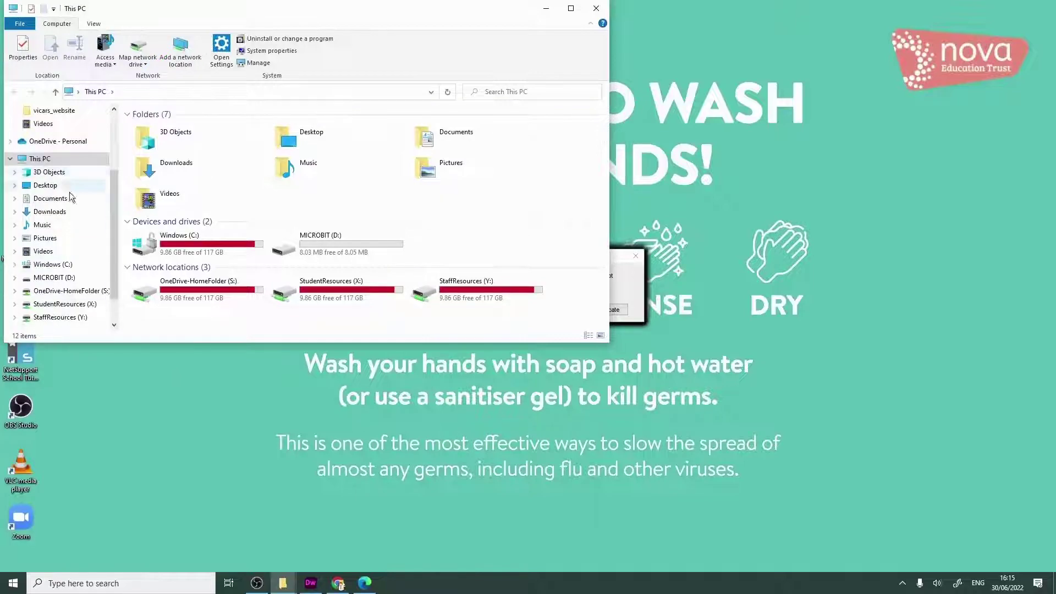
pyautogui.scroll(1, 72, 187)
pyautogui.click(60, 154)
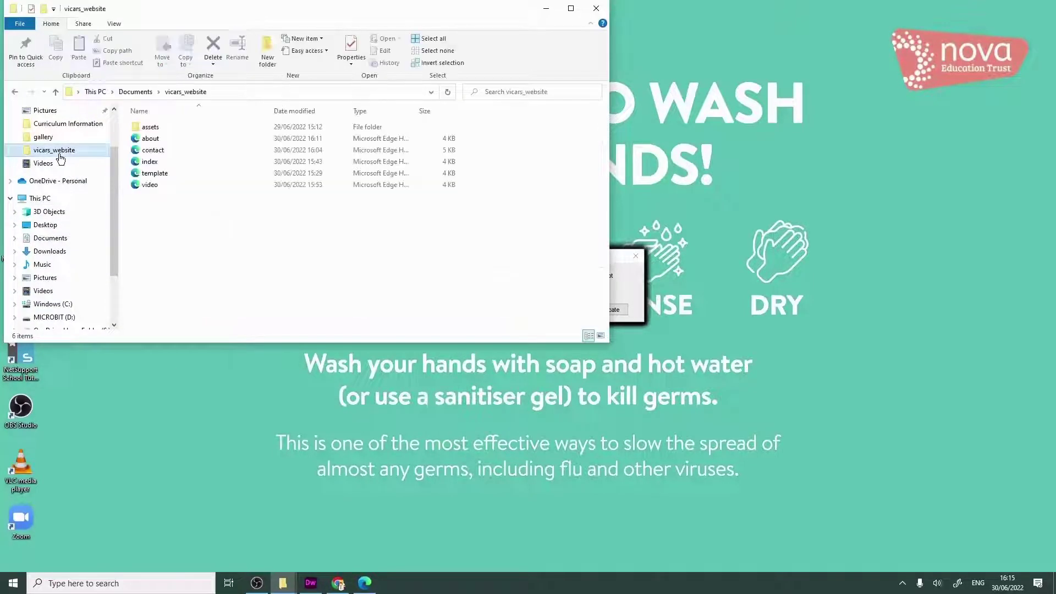
pyautogui.doubleClick(155, 128)
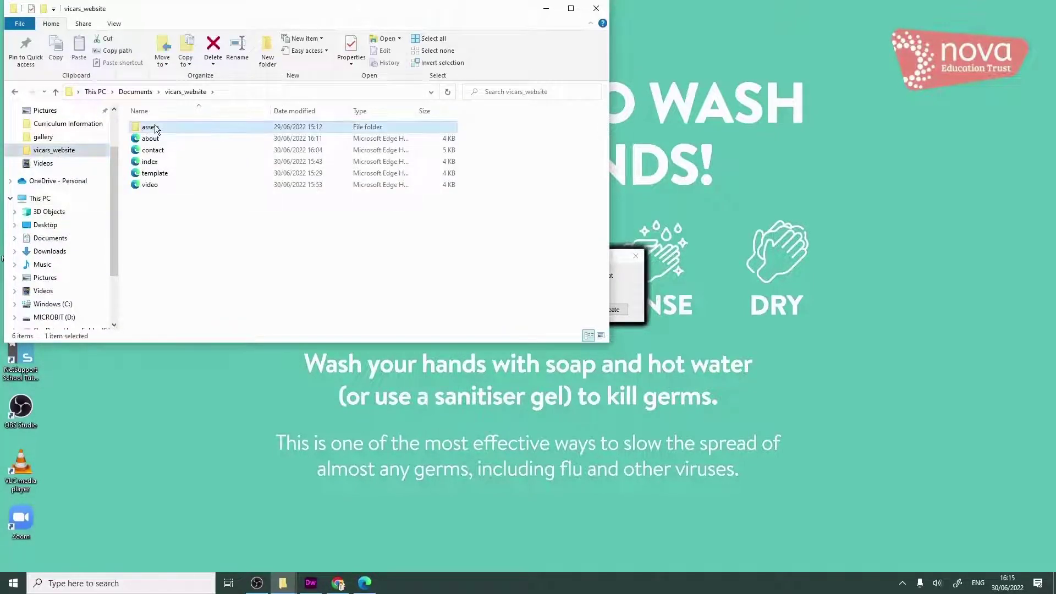
pyautogui.doubleClick(156, 139)
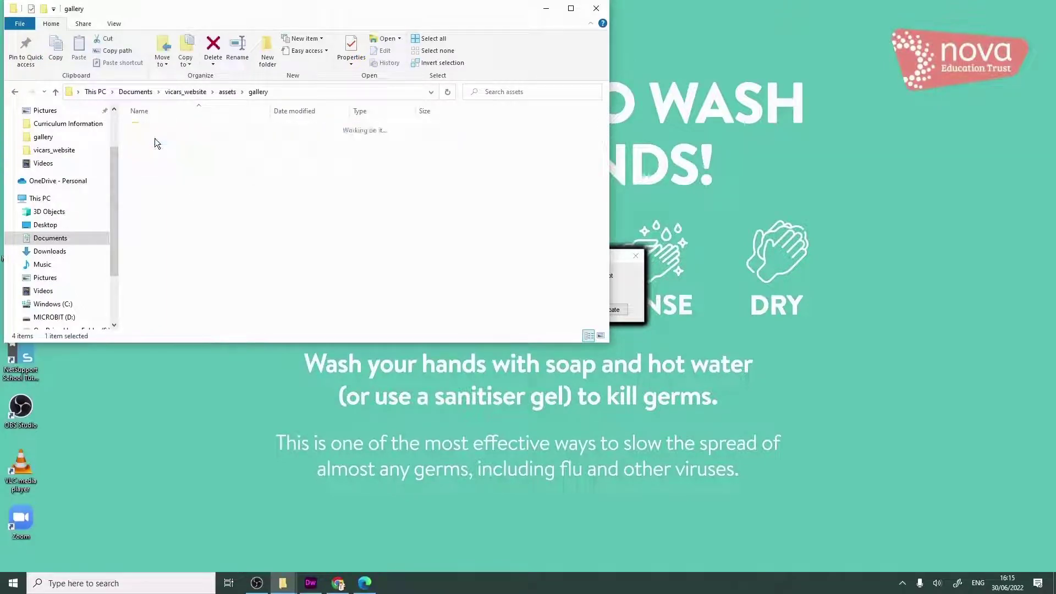
# - Upload the lake images from the gallery folder to the Albumizr album in Chrome
pyautogui.click(339, 584)
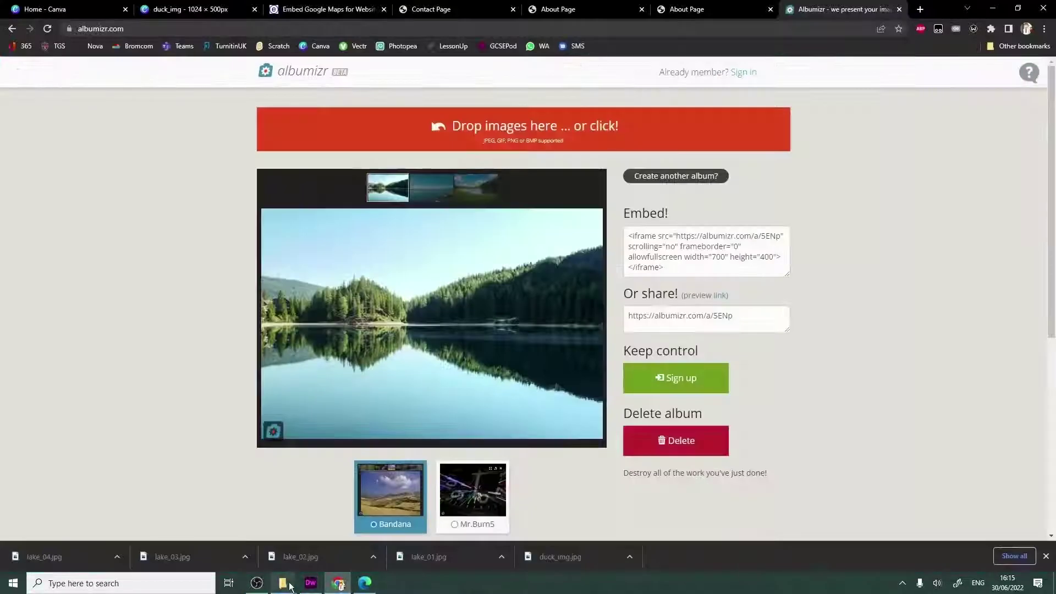
pyautogui.moveTo(283, 583)
pyautogui.click(516, 545)
pyautogui.moveTo(488, 24); pyautogui.dragTo(962, 271)
pyautogui.moveTo(708, 505); pyautogui.dragTo(547, 135)
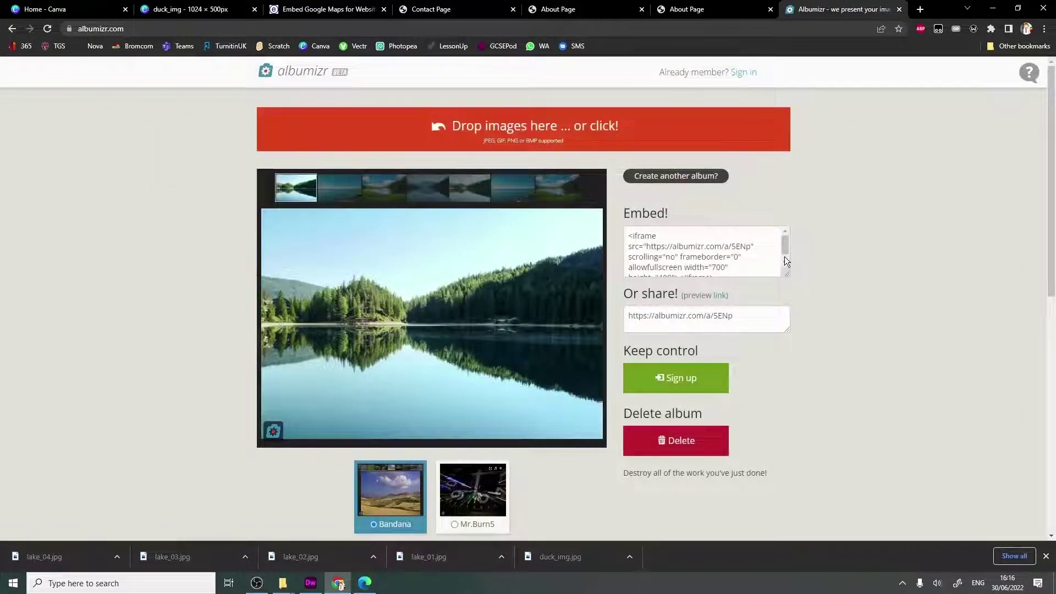
# - Copy the Albumizr album's iframe embed code and switch to Dreamweaver to show the source code of about.html
pyautogui.moveTo(786, 247); pyautogui.dragTo(528, 185)
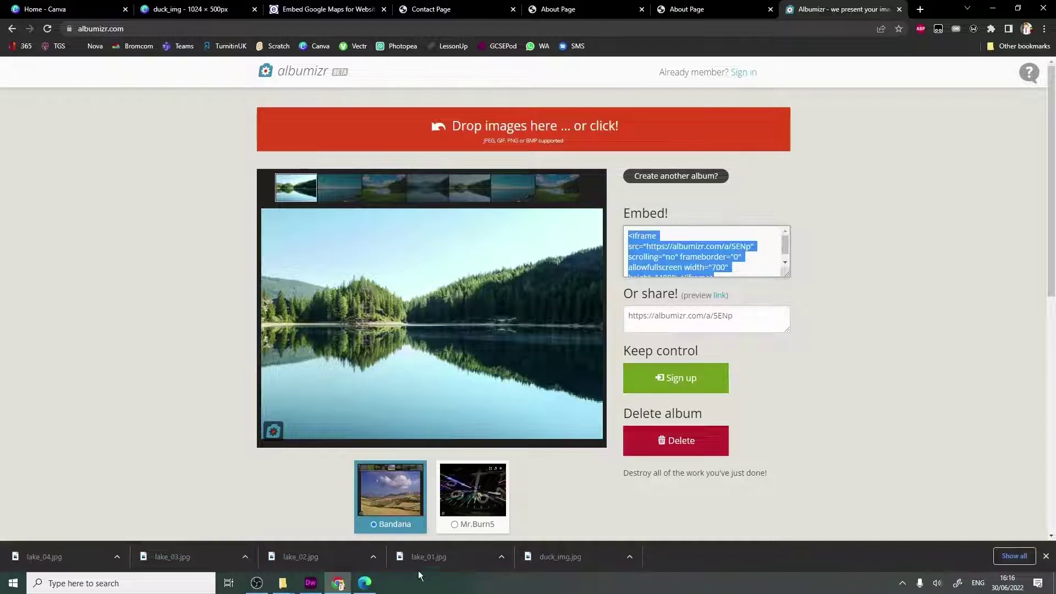
pyautogui.click(311, 583)
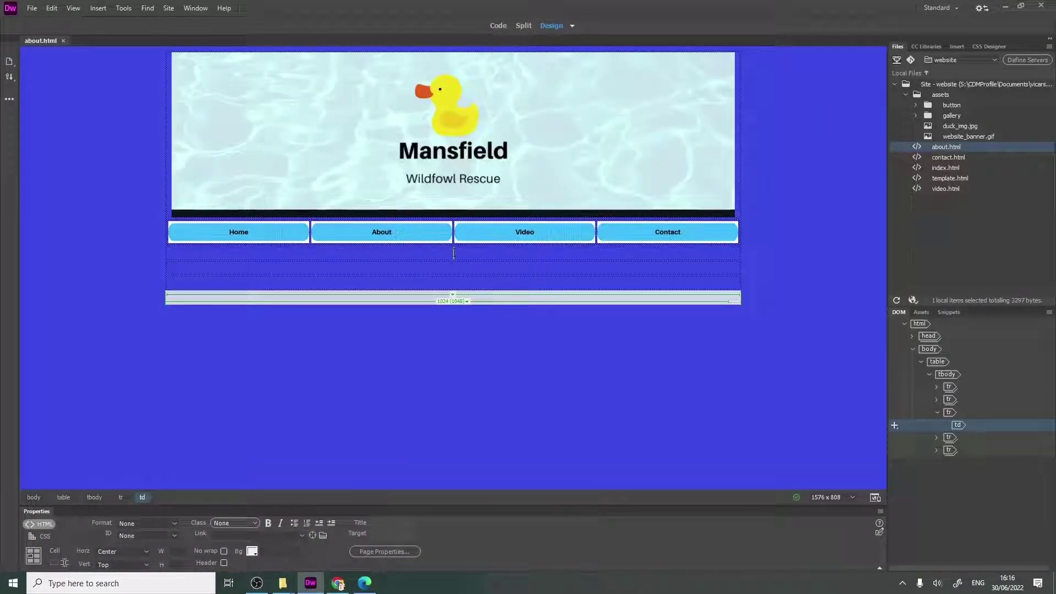
pyautogui.click(500, 25)
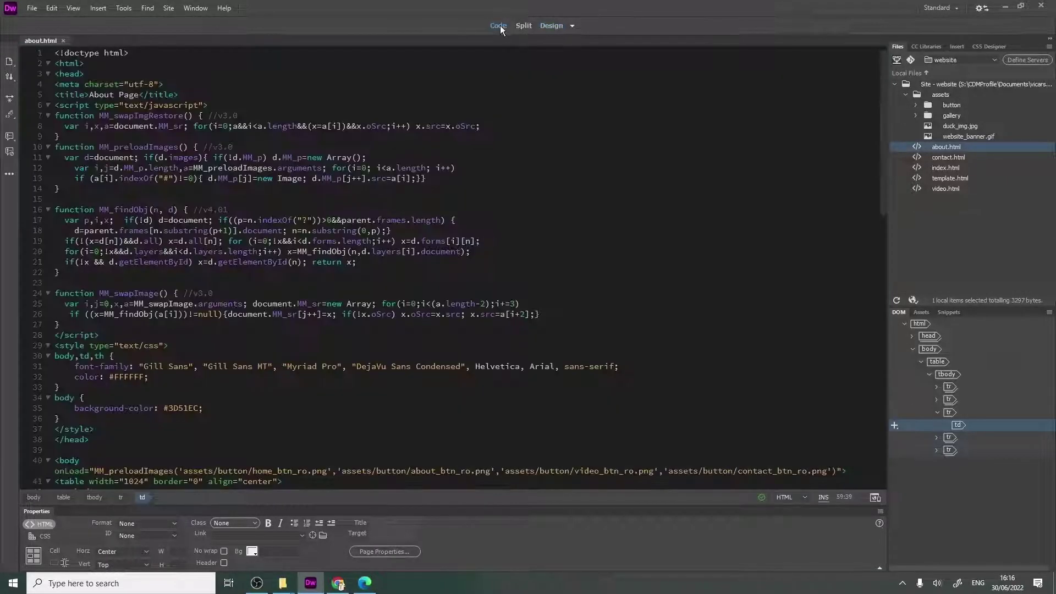
pyautogui.click(552, 25)
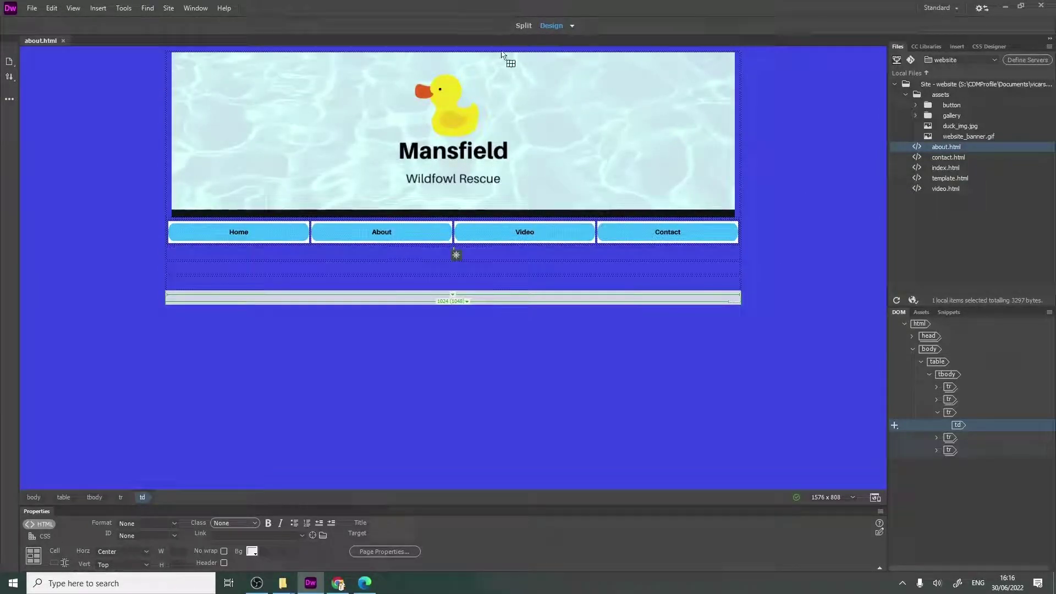
pyautogui.click(498, 25)
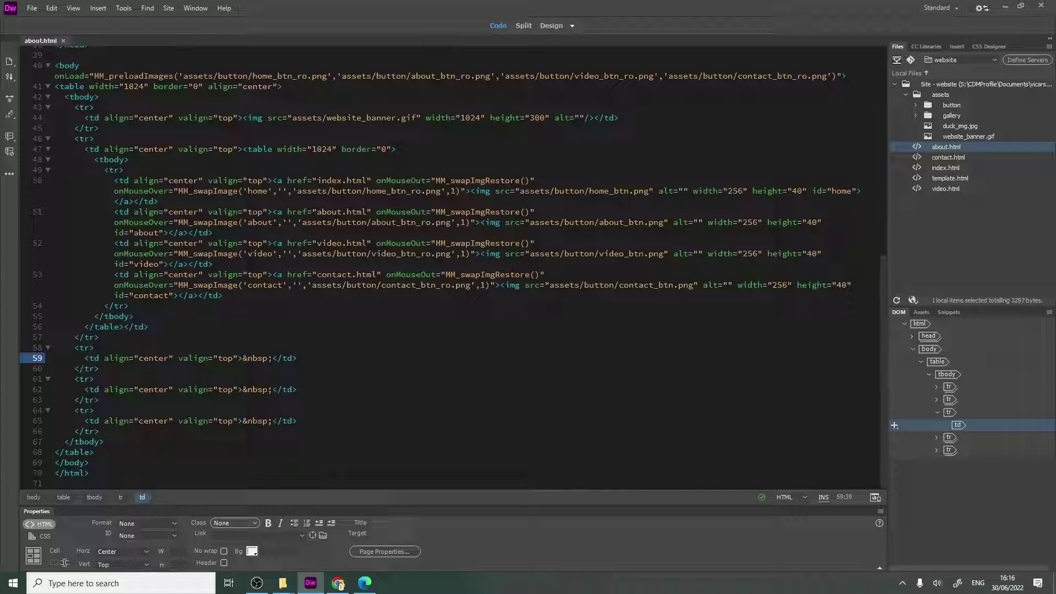
# - Replace the &nbsp; placeholder in the first empty table cell below the navigation buttons with several blank lines
pyautogui.moveTo(268, 359); pyautogui.dragTo(243, 358)
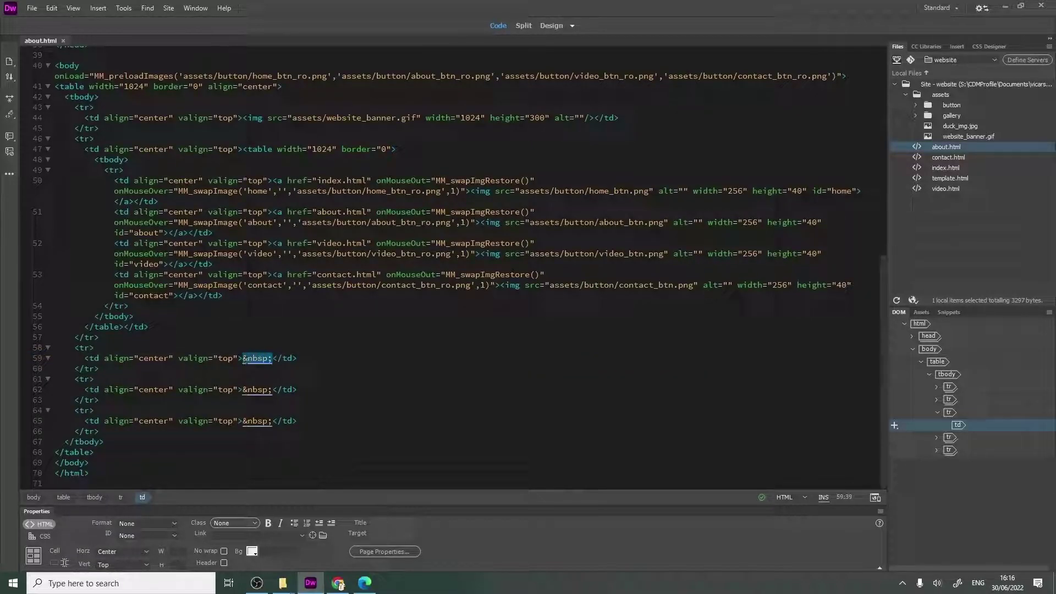
pyautogui.press('Return')
pyautogui.press('Return')
pyautogui.press('Return')
pyautogui.press('Return')
pyautogui.press('Return')
pyautogui.press('Return')
pyautogui.press('Return')
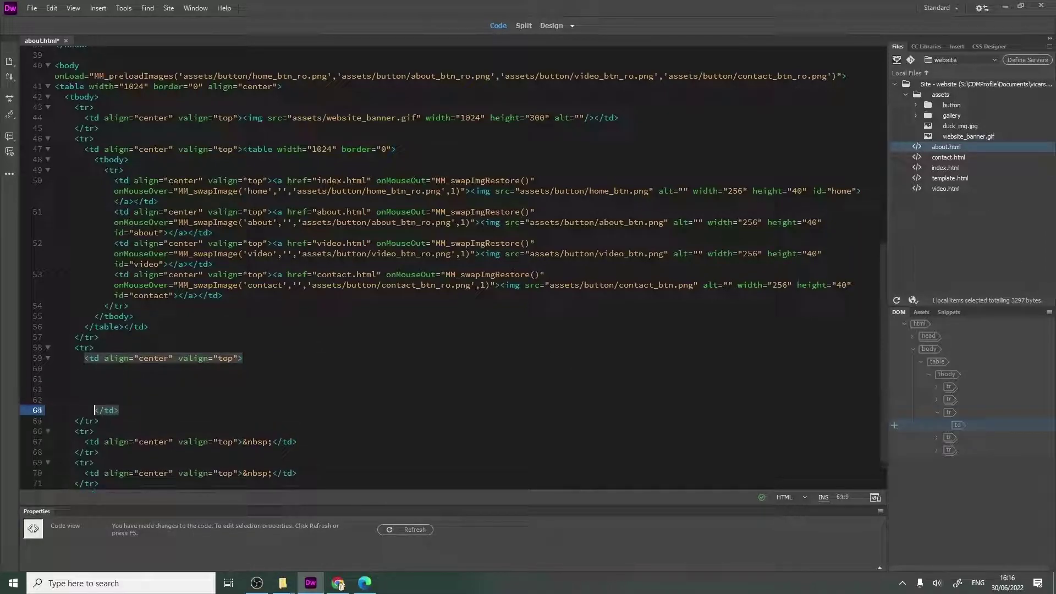
# - Paste the copied Albumizr iframe code onto line 62, among the blank lines inside the table cell
pyautogui.click(101, 390)
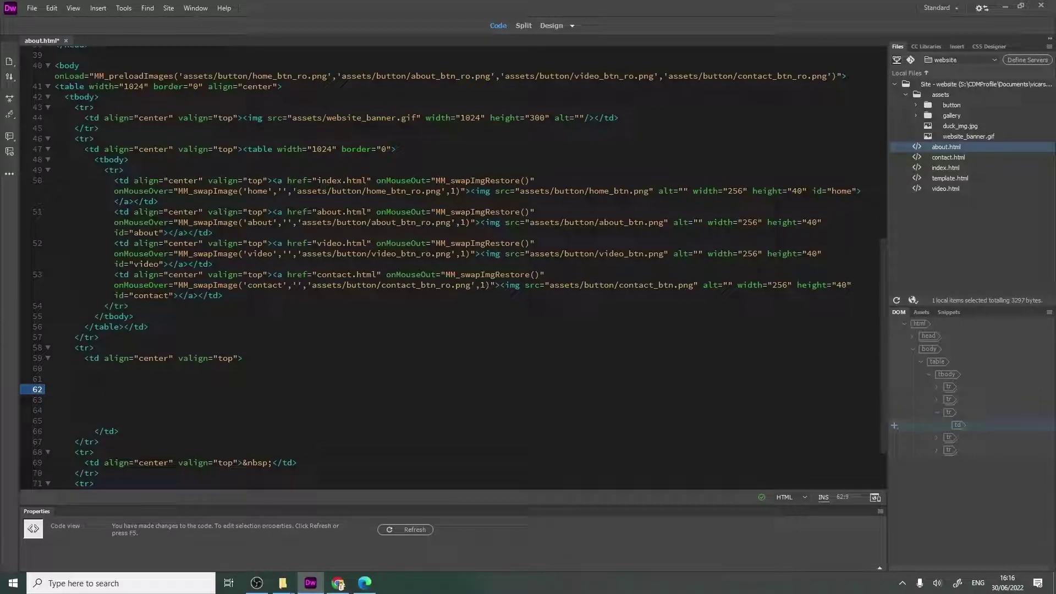
pyautogui.rightClick(103, 389)
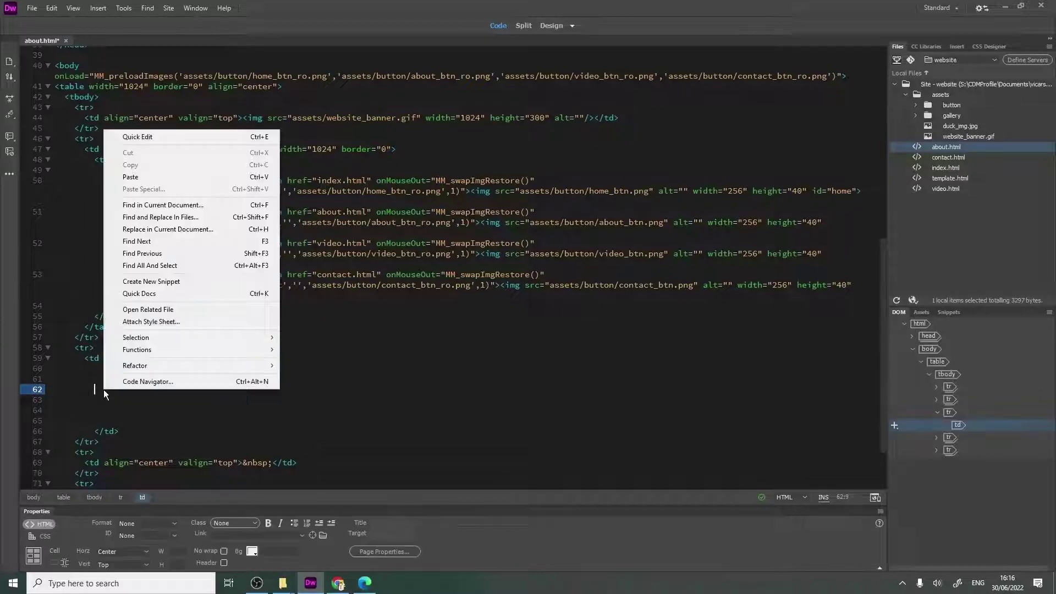
pyautogui.click(154, 176)
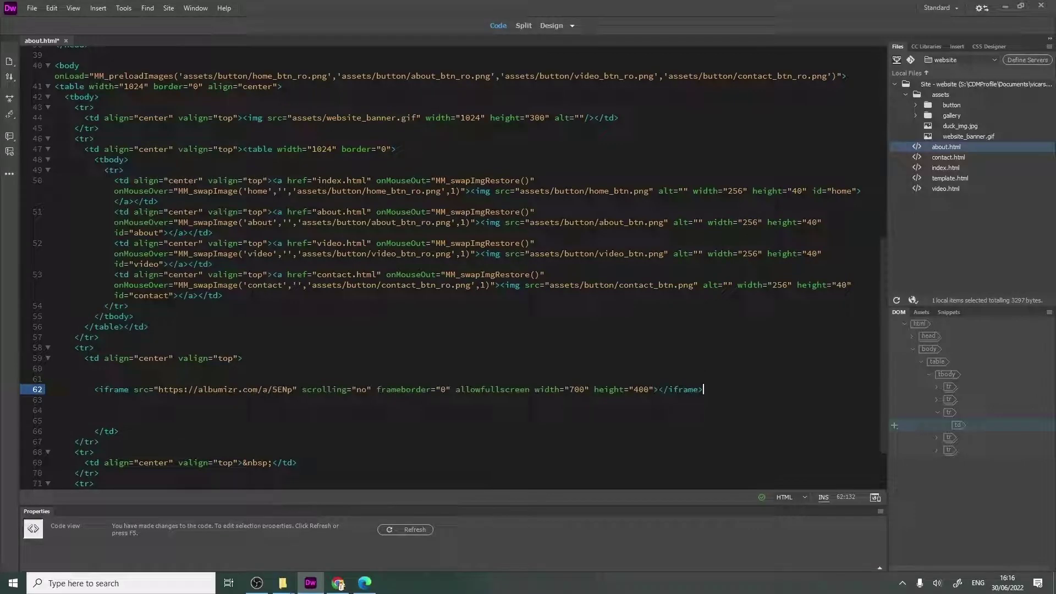
# - Set the gallery iframe's width to 1024 and its height to 500
pyautogui.doubleClick(577, 389)
pyautogui.write('1024')
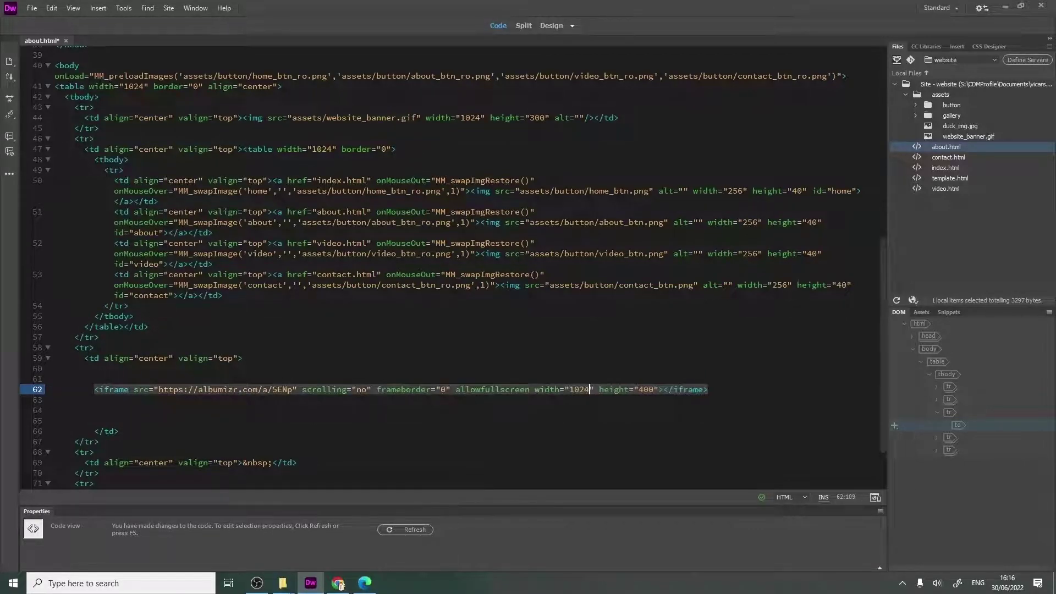
pyautogui.click(640, 389)
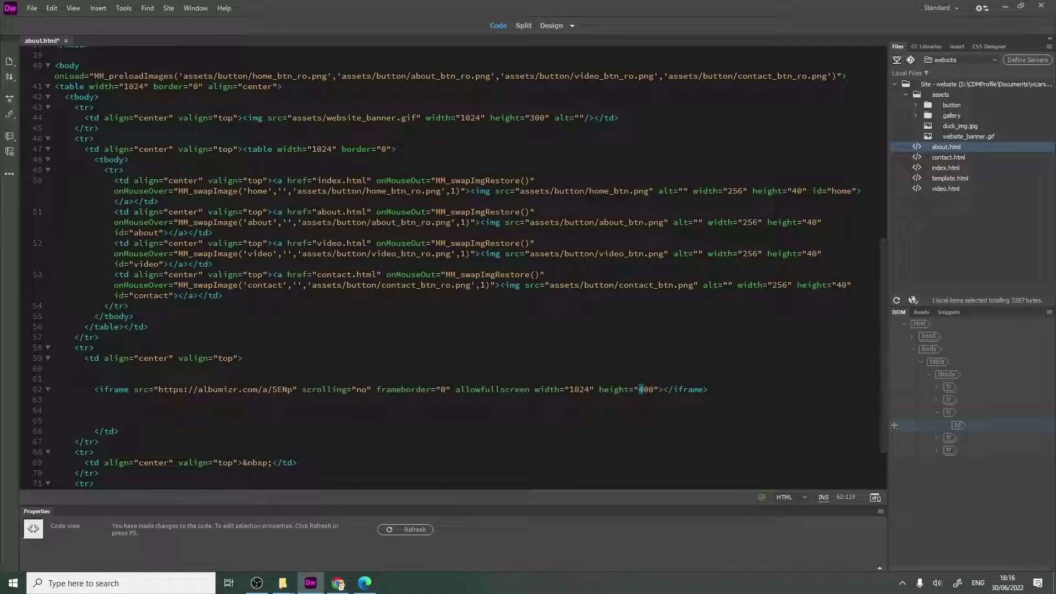
pyautogui.write('5')
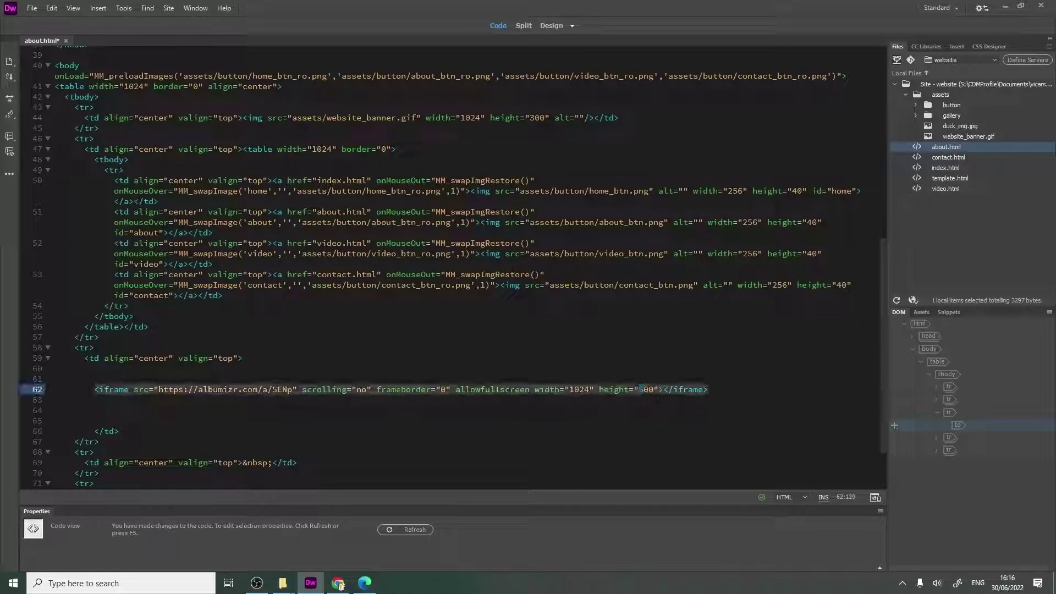
pyautogui.click(95, 379)
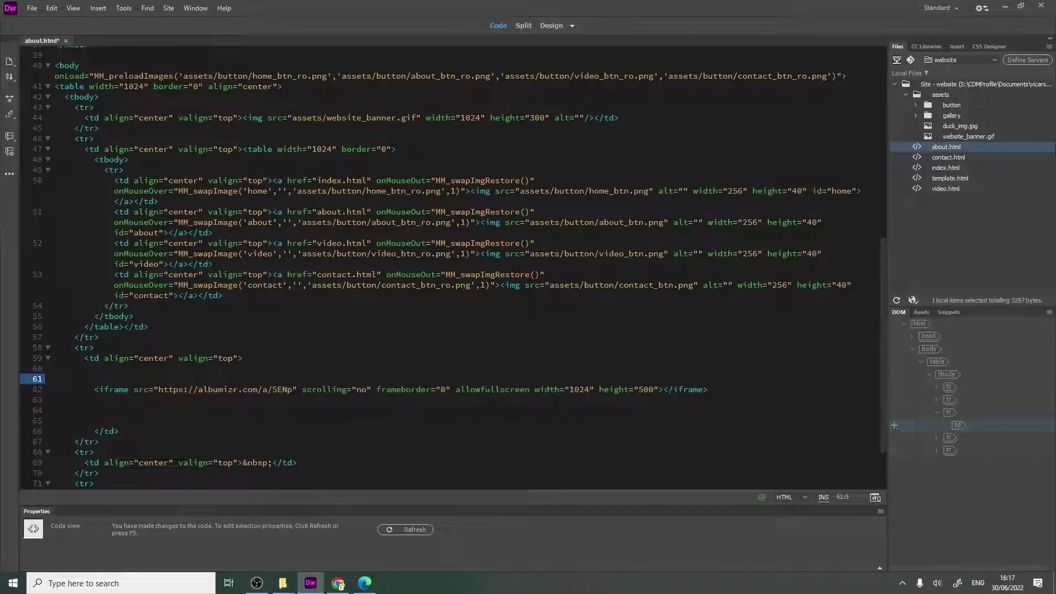
# - Return about.html to Design view, save it and preview the page in Google Chrome
pyautogui.click(553, 25)
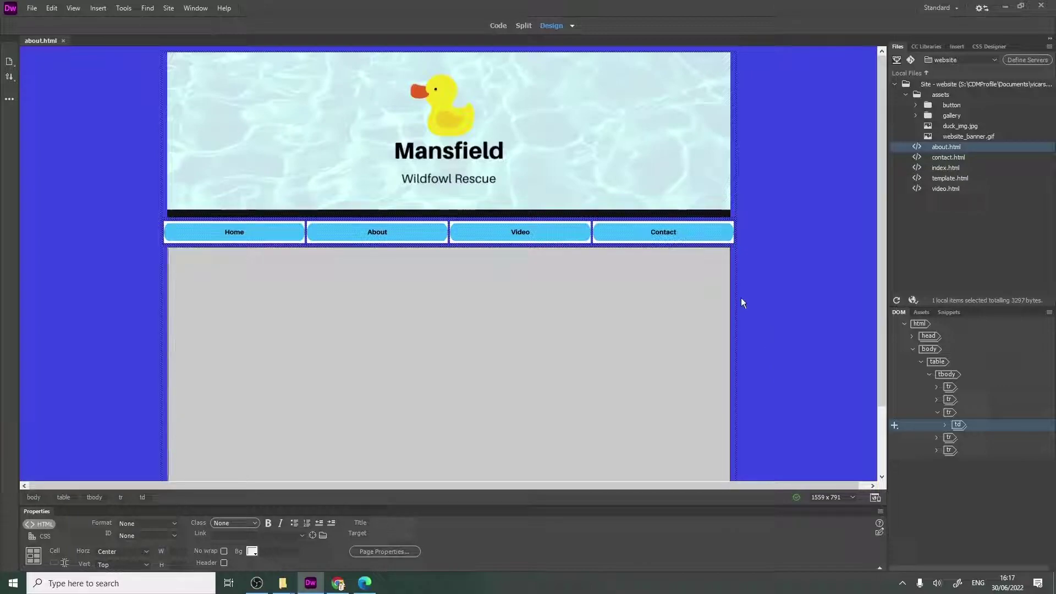
pyautogui.click(32, 9)
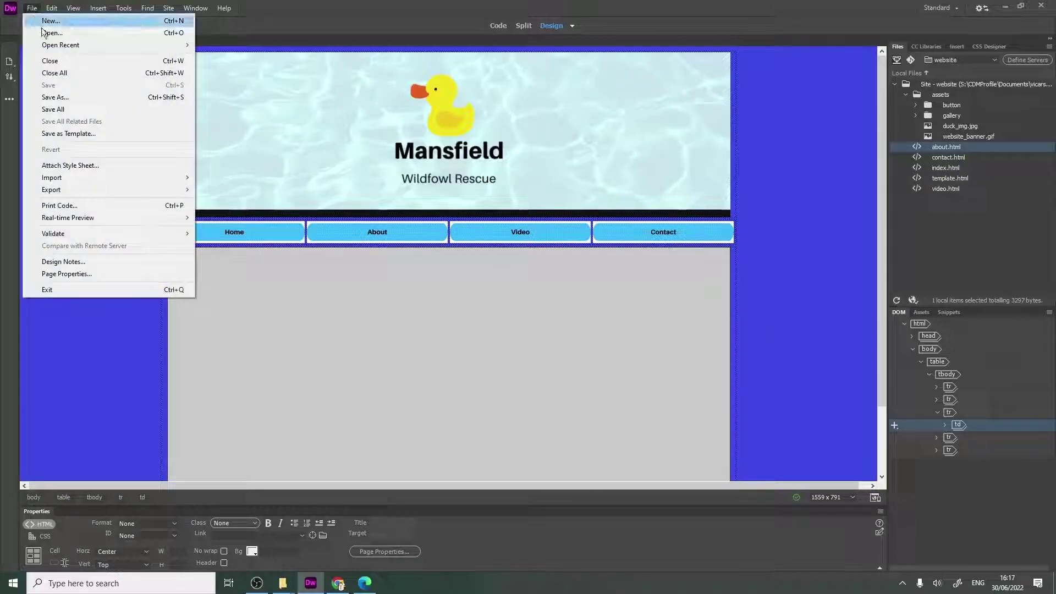
pyautogui.moveTo(111, 220)
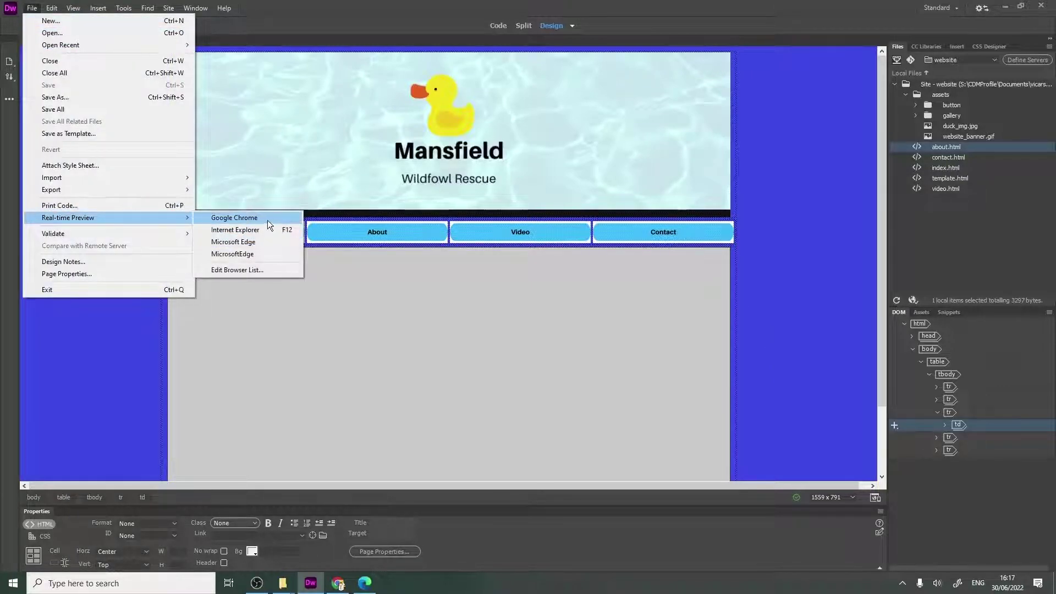
pyautogui.click(279, 219)
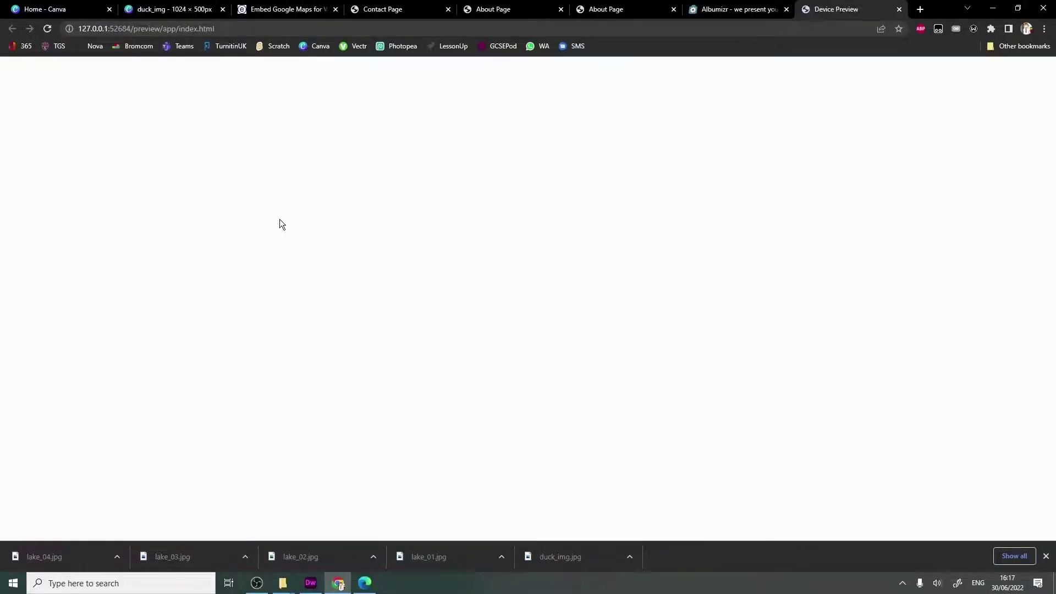
# - Test the embedded gallery in the previewed About page by viewing its second, third and fourth images
pyautogui.scroll(-1, 884, 337)
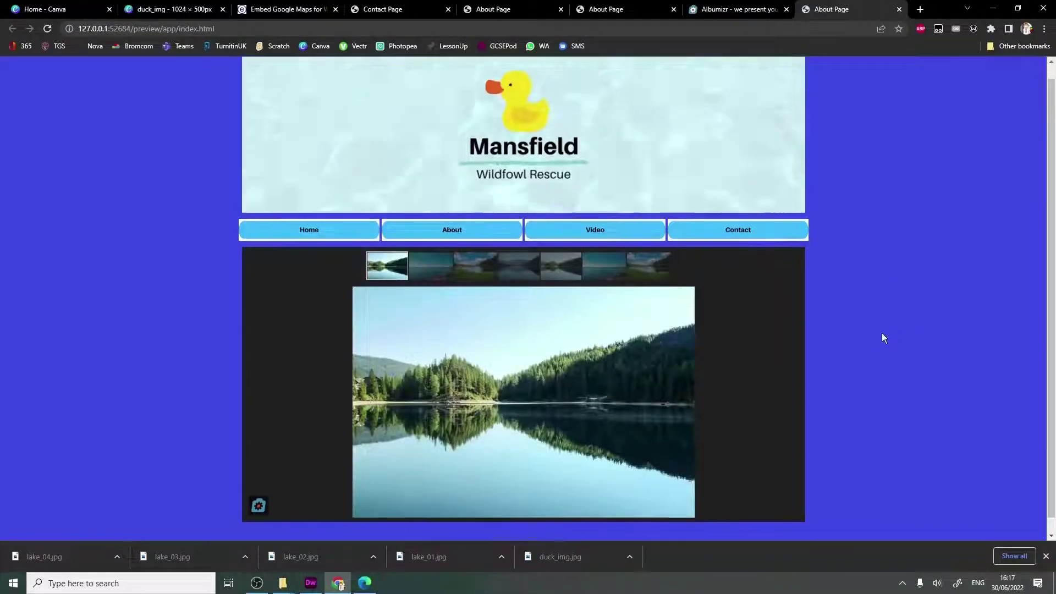
pyautogui.click(428, 250)
pyautogui.click(477, 251)
pyautogui.click(518, 251)
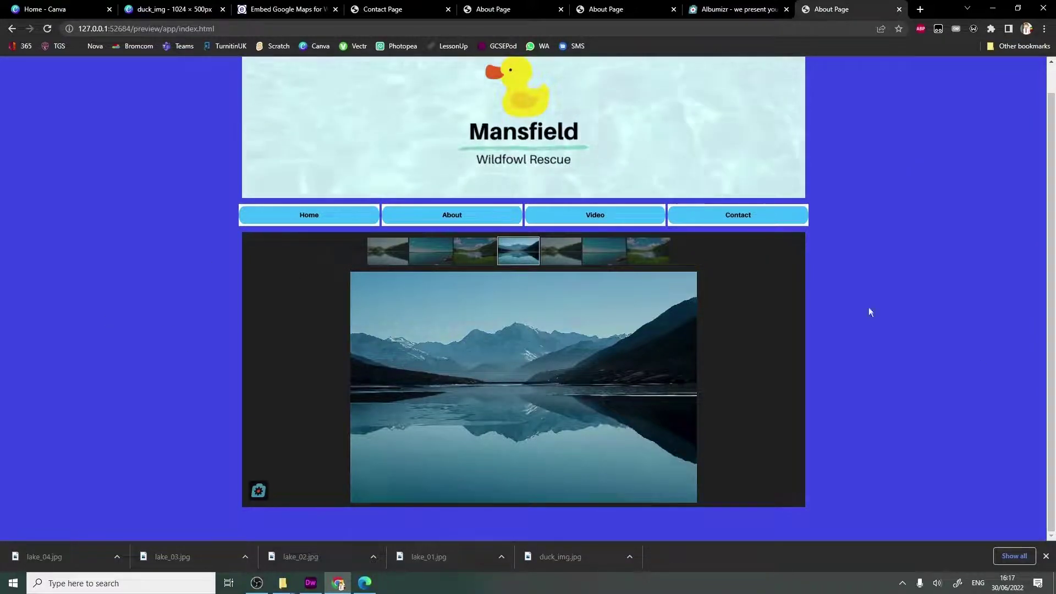
# - Bring up File Explorer, go to the vicars_website folder and open the index page in Microsoft Edge
pyautogui.click(993, 8)
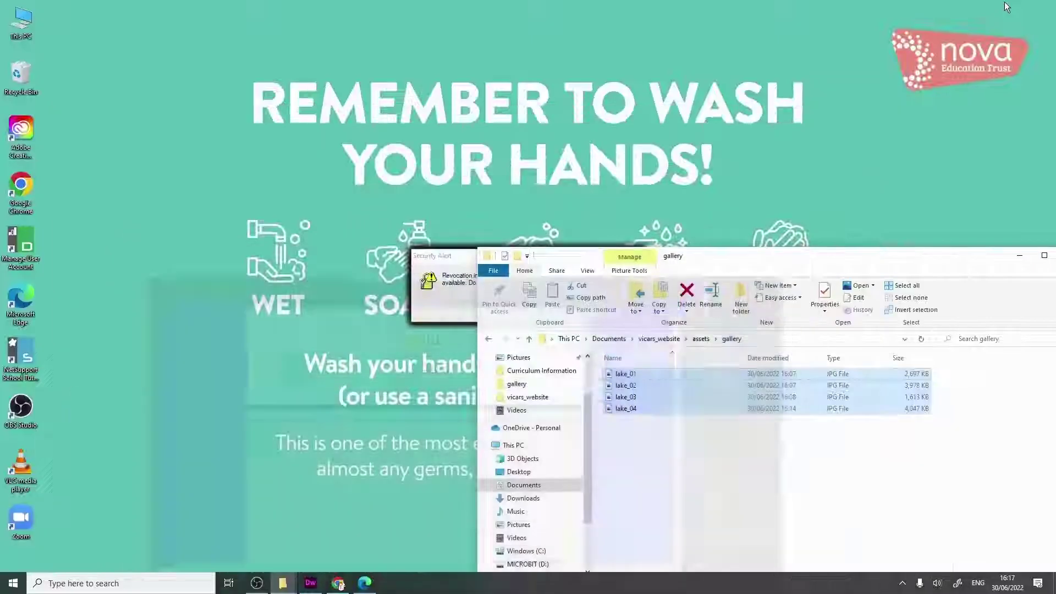
pyautogui.click(1006, 7)
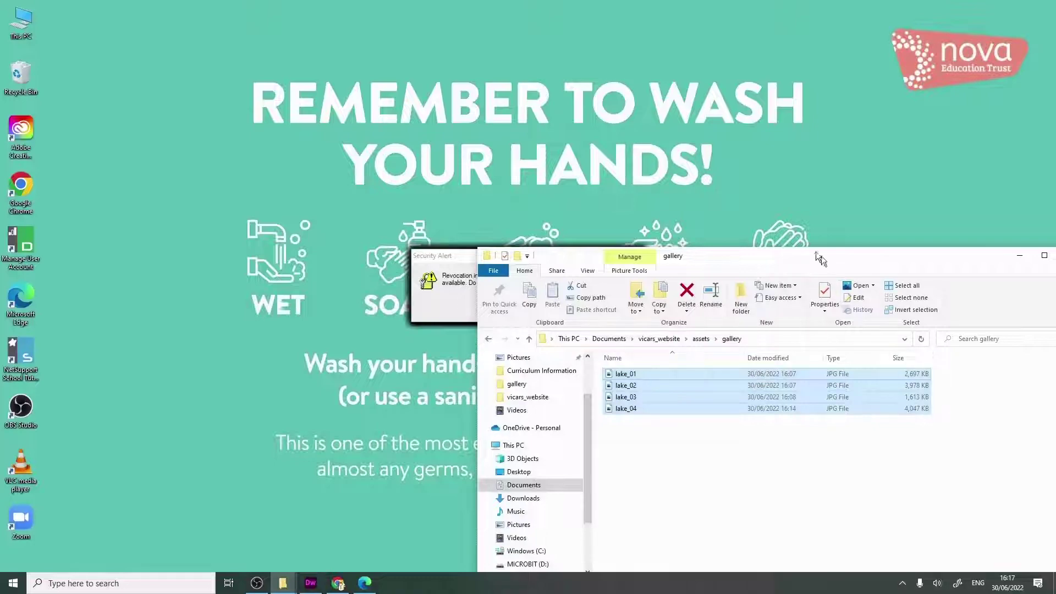
pyautogui.moveTo(816, 253); pyautogui.dragTo(593, 120)
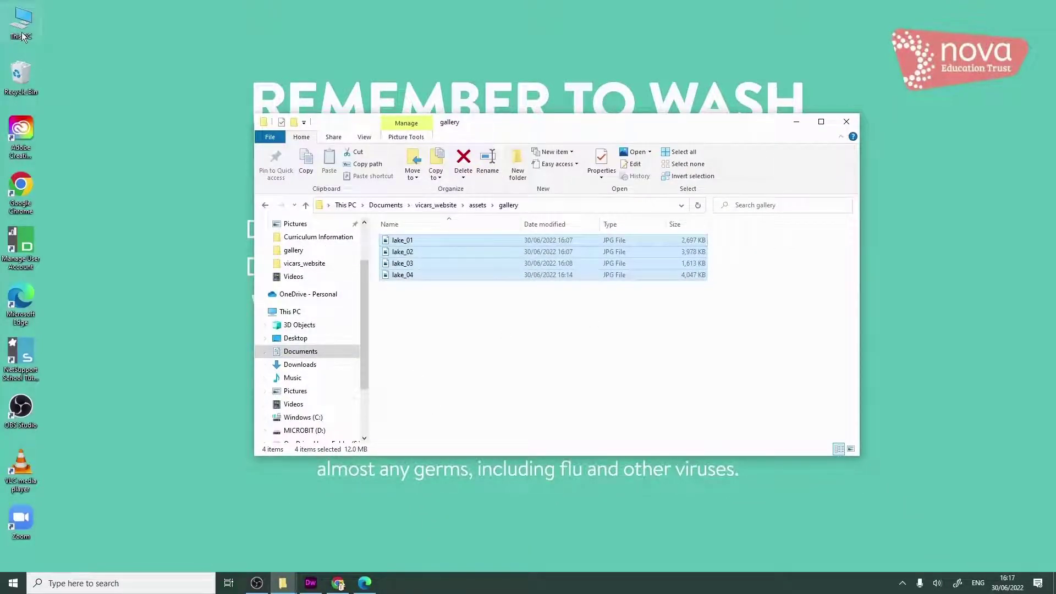
pyautogui.click(304, 263)
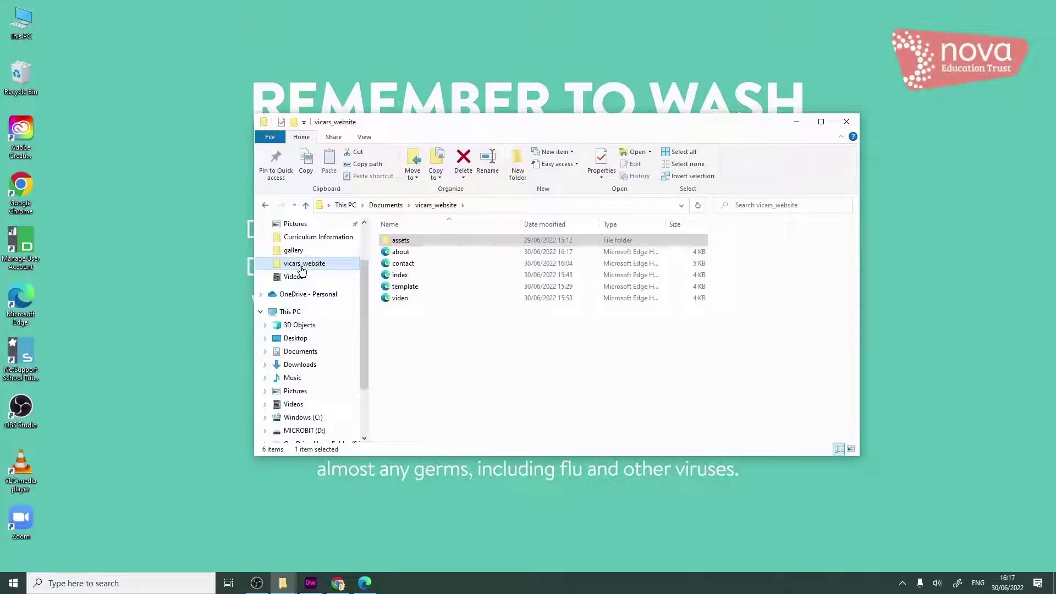
pyautogui.moveTo(439, 379); pyautogui.dragTo(394, 257)
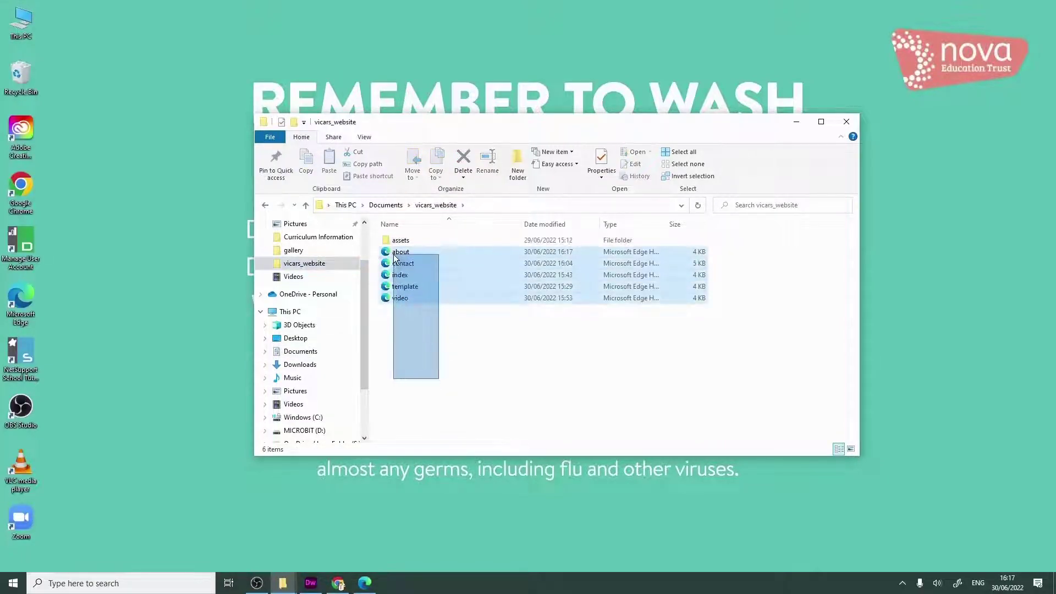
pyautogui.doubleClick(403, 274)
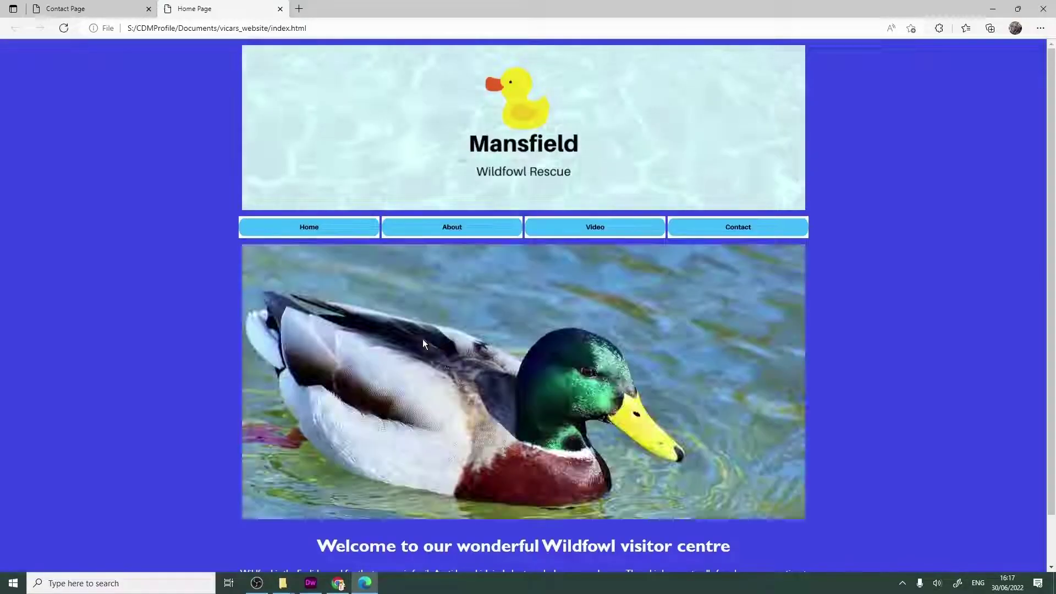
# - Test the site's navigation buttons by visiting the About, Video and Contact pages and returning to Home
pyautogui.click(495, 228)
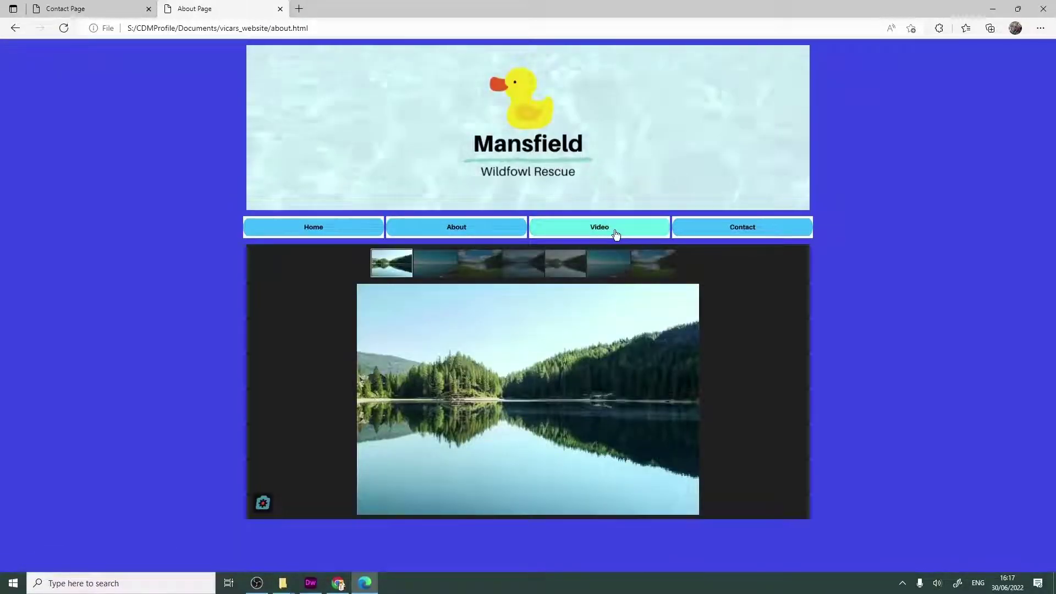
pyautogui.click(614, 234)
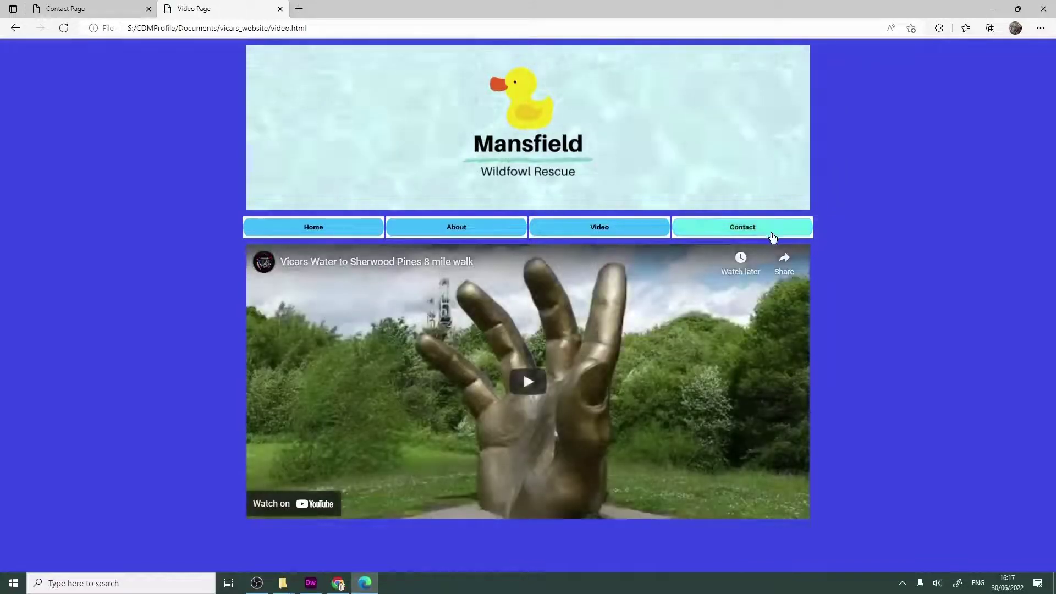
pyautogui.click(769, 234)
pyautogui.click(627, 235)
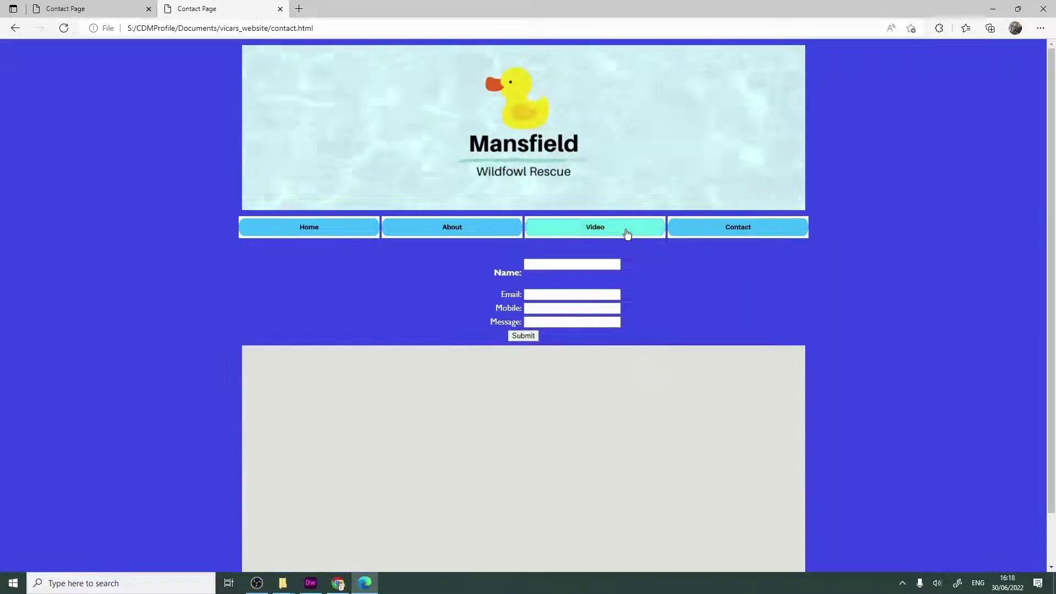
pyautogui.click(393, 234)
pyautogui.click(349, 231)
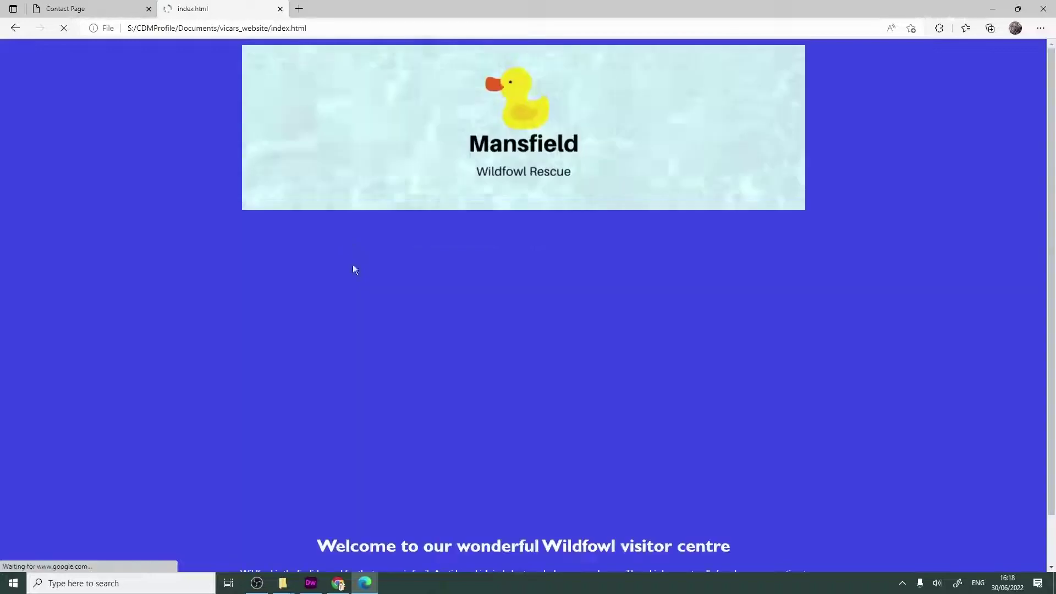